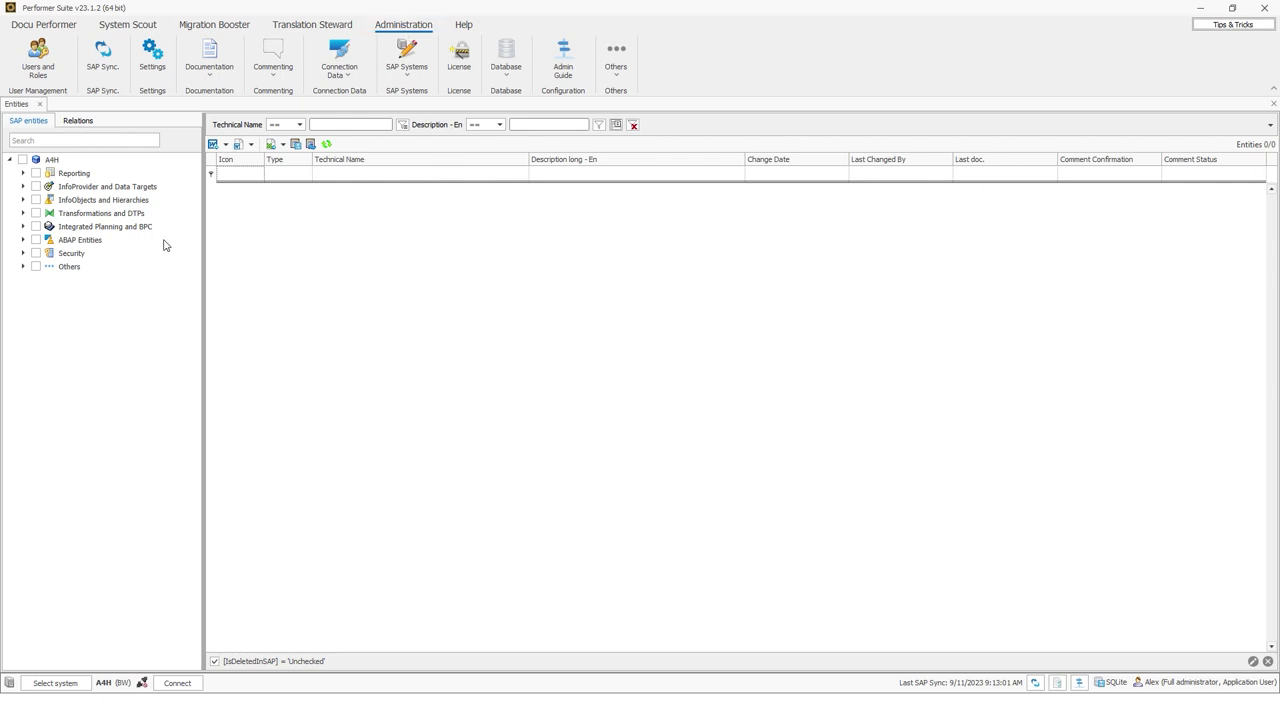
Open User Management and review the Roles and SAP login Settings tabs before returning to Users
click(33, 50)
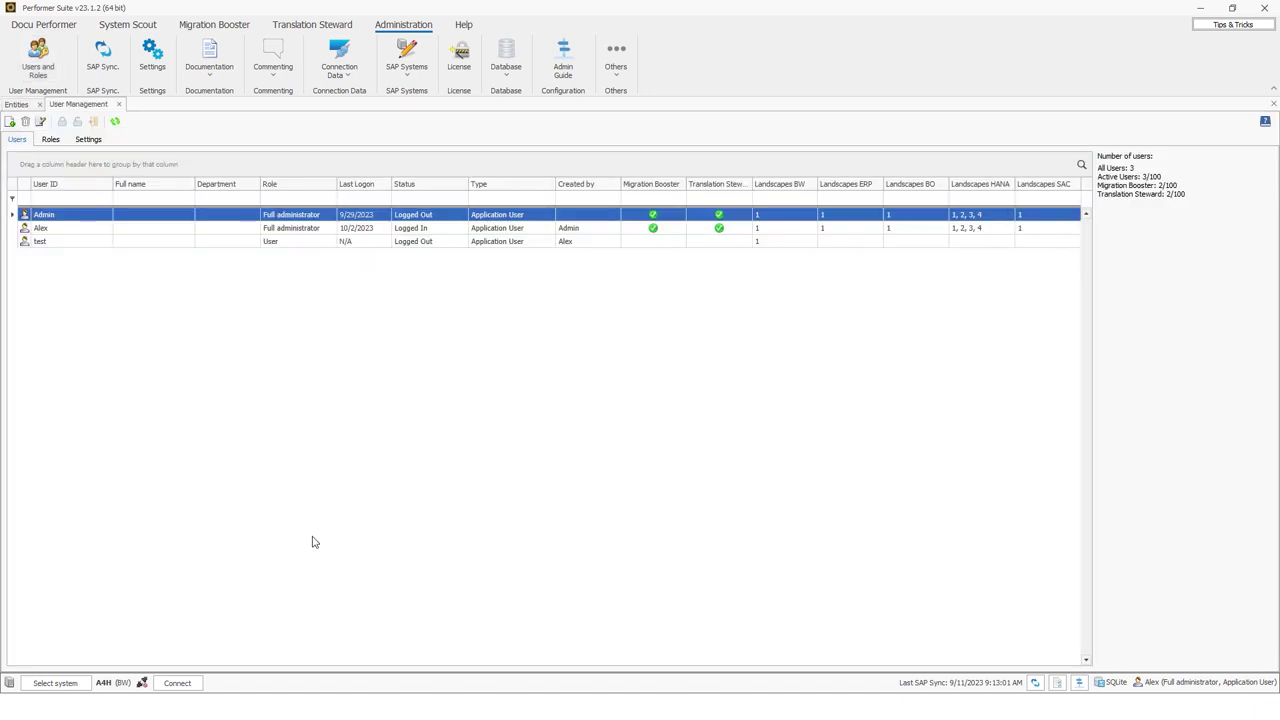
click(50, 141)
click(88, 140)
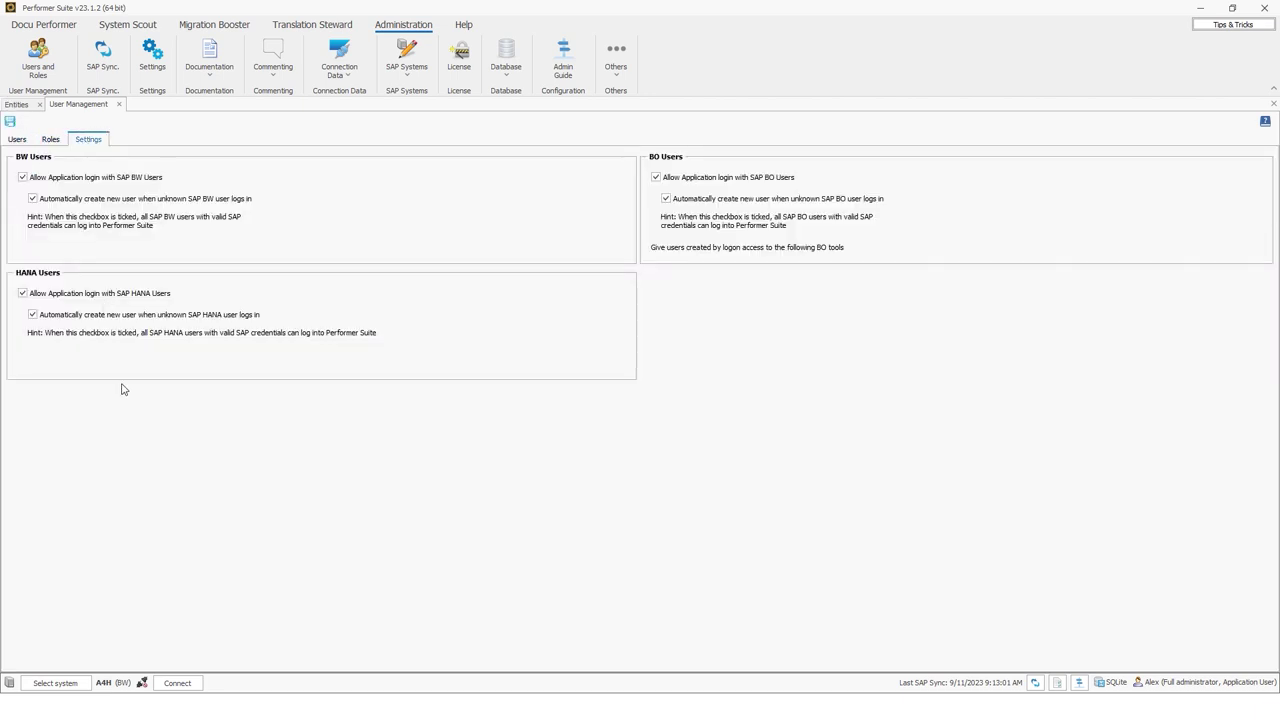
click(18, 140)
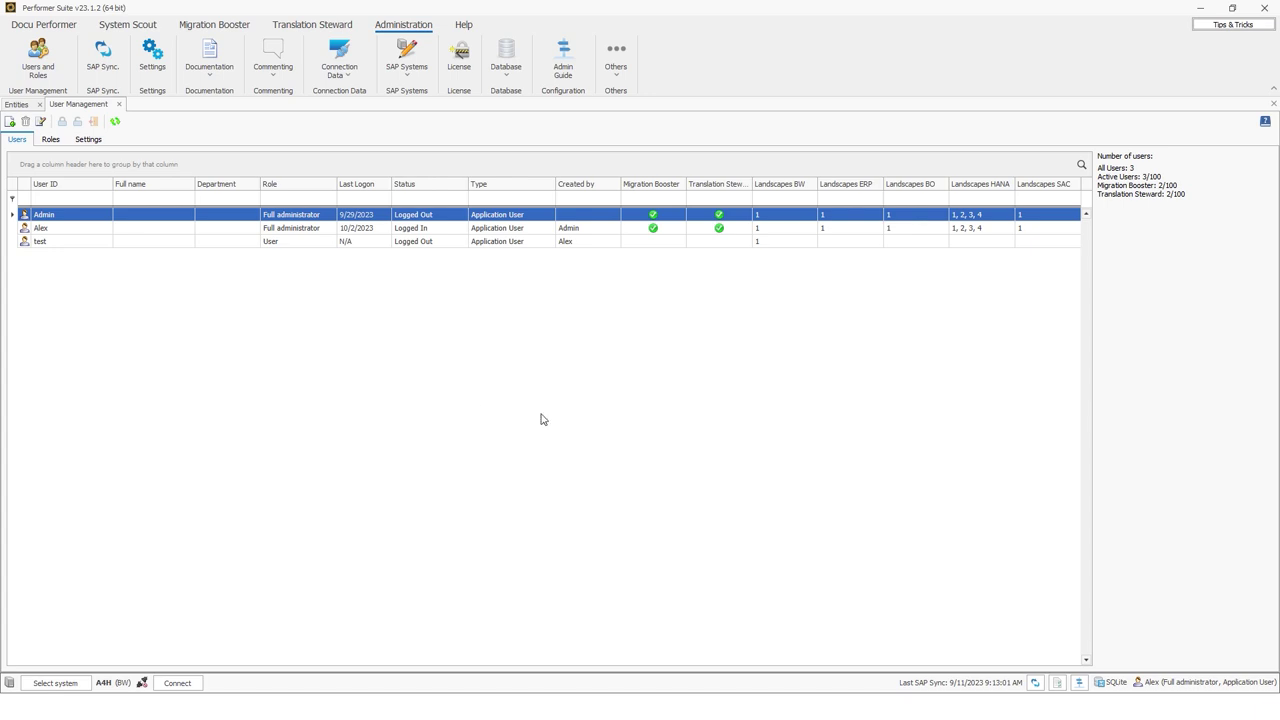
Click through the three user rows, finishing on the test user
click(84, 241)
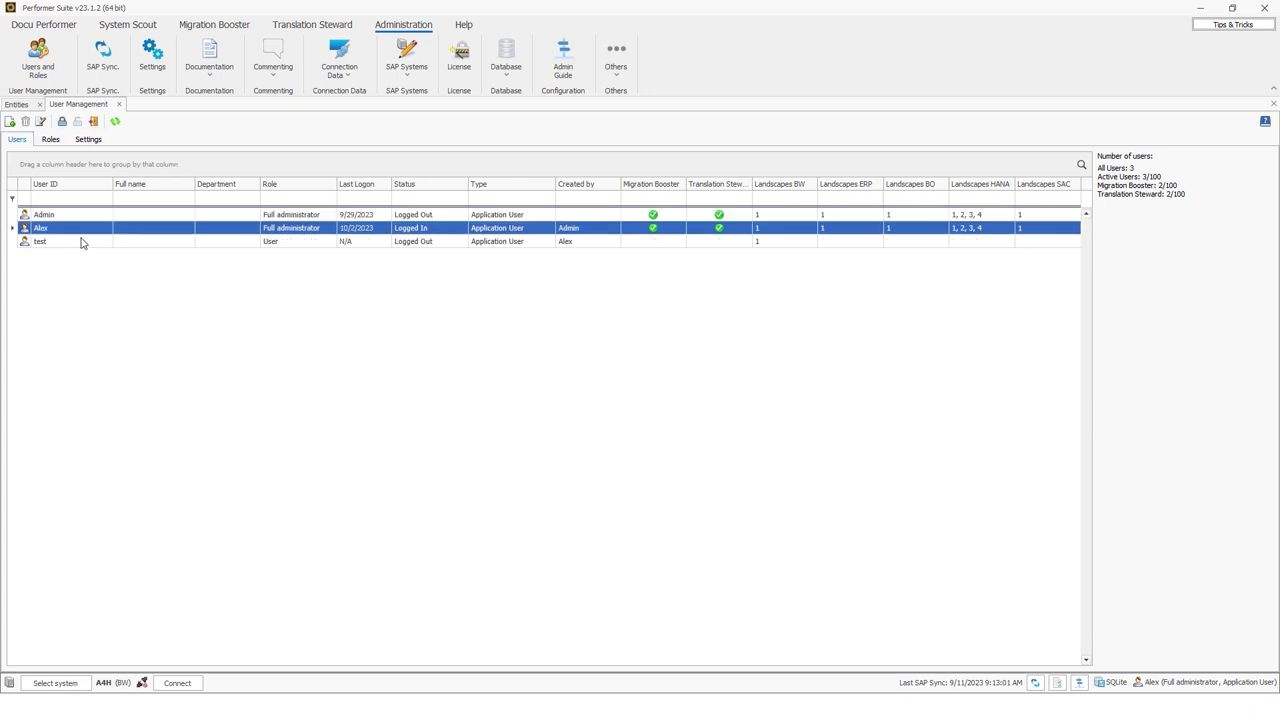
click(84, 229)
click(432, 220)
click(432, 237)
click(433, 229)
click(93, 122)
click(48, 243)
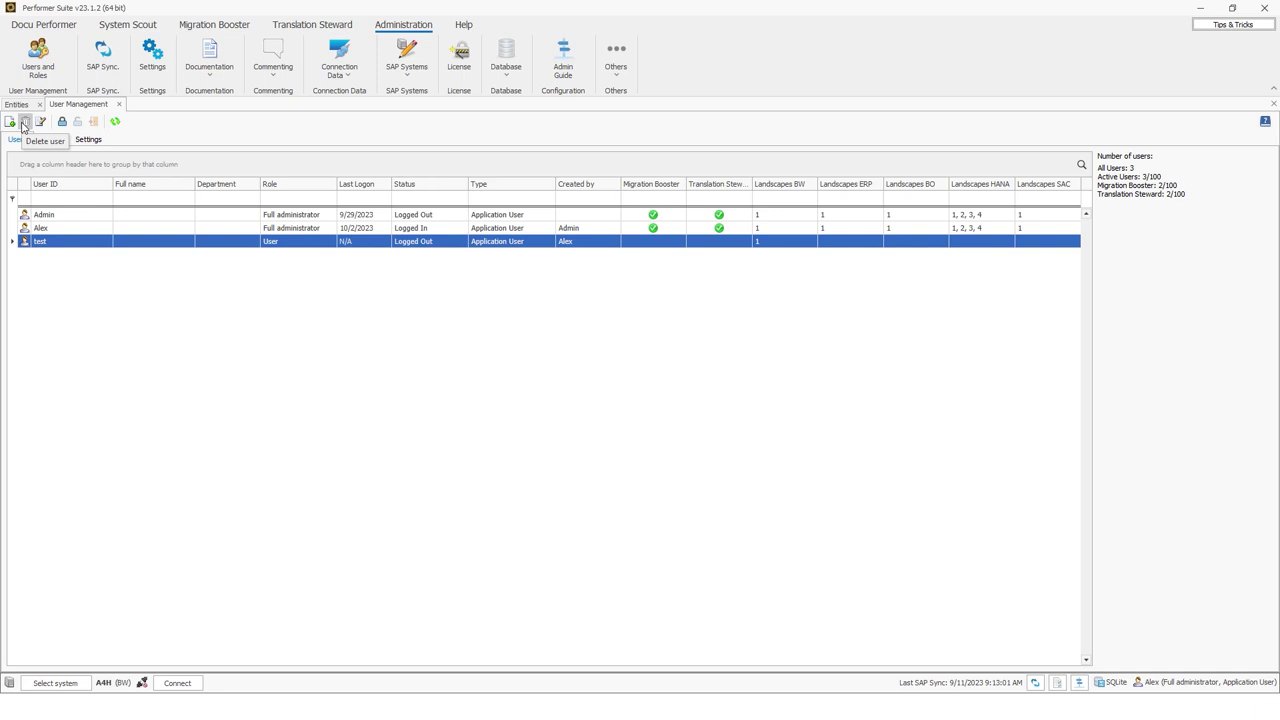
Delete the test user and confirm the deletion
right_click(59, 242)
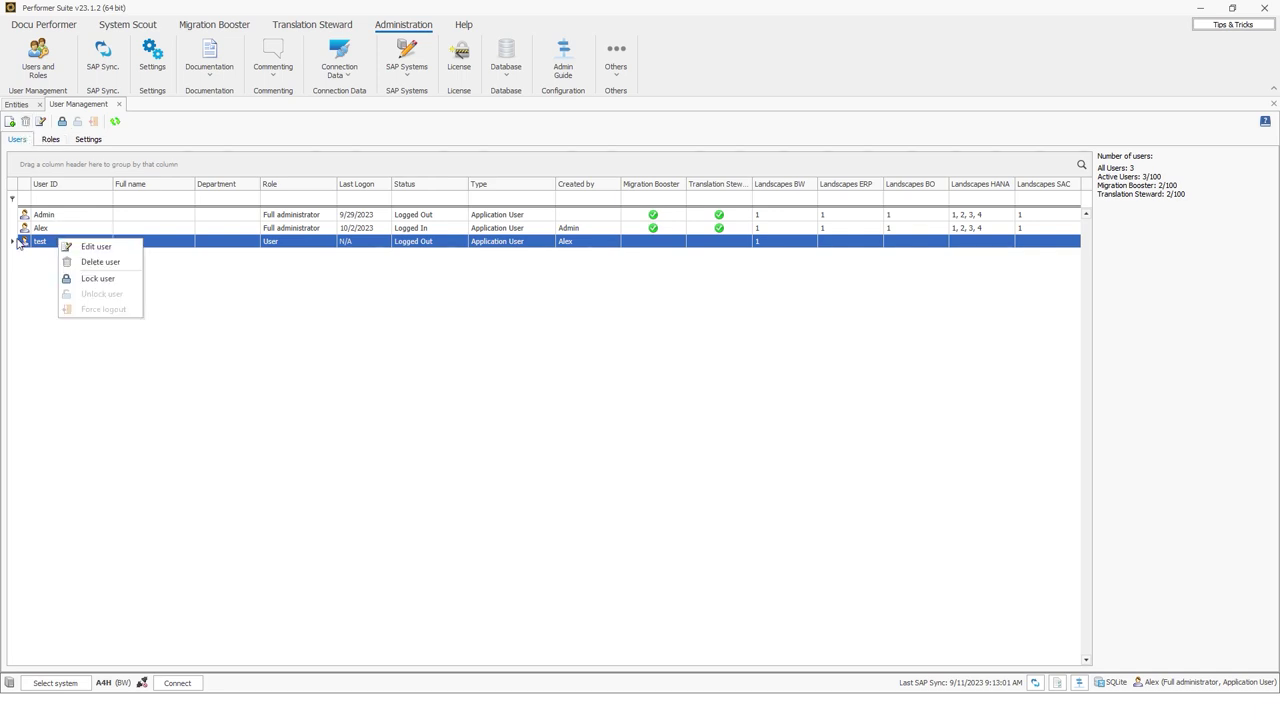
click(104, 263)
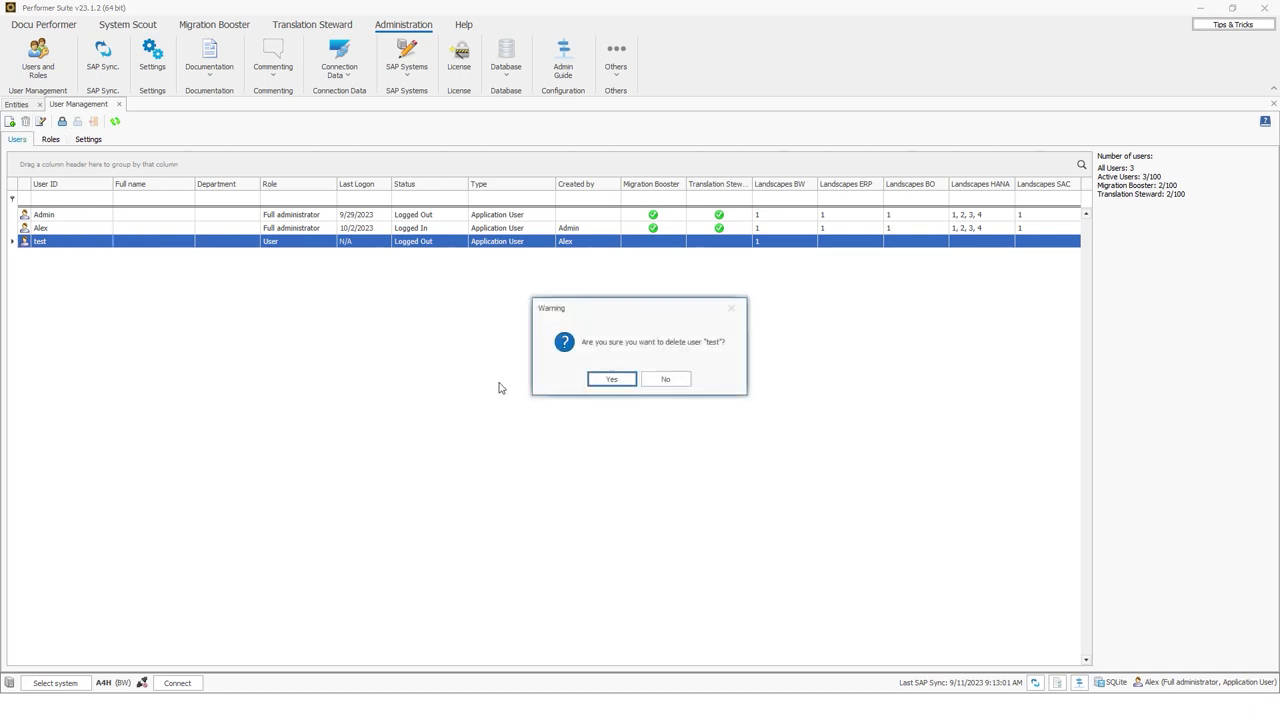
click(610, 379)
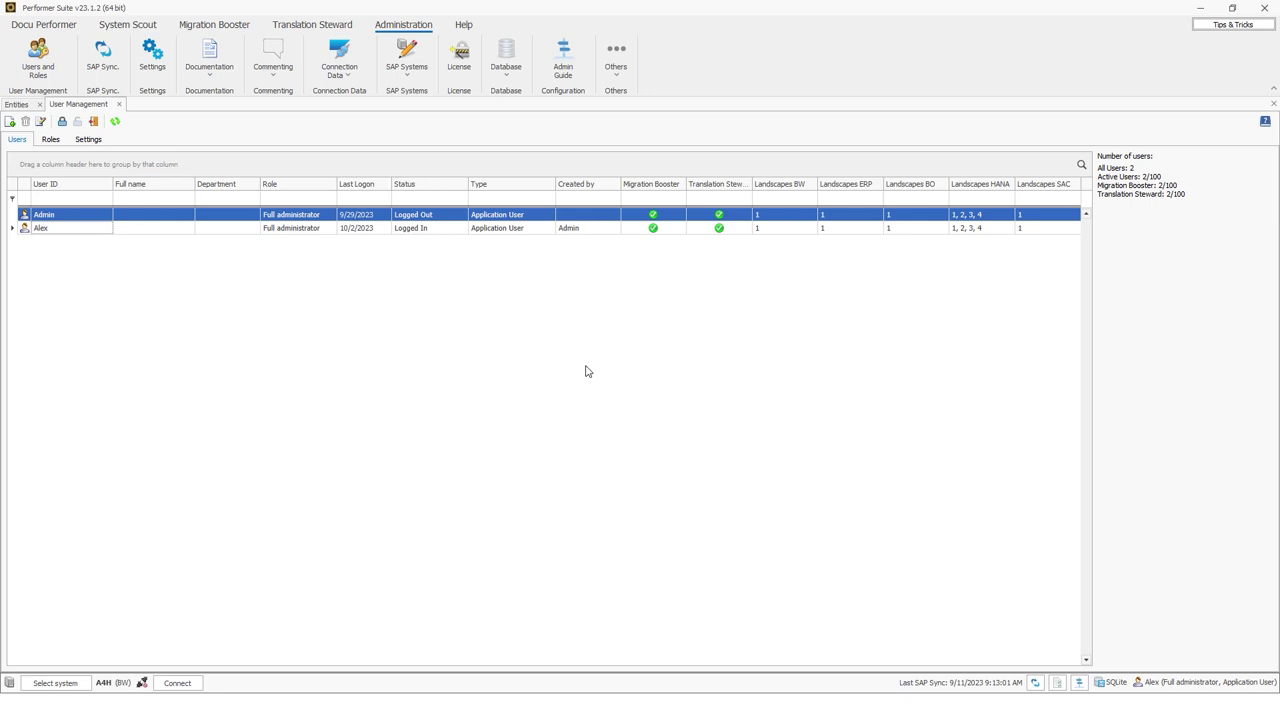
Attempt to delete the Admin user and dismiss the warning that administrators cannot be deleted
click(74, 217)
right_click(74, 220)
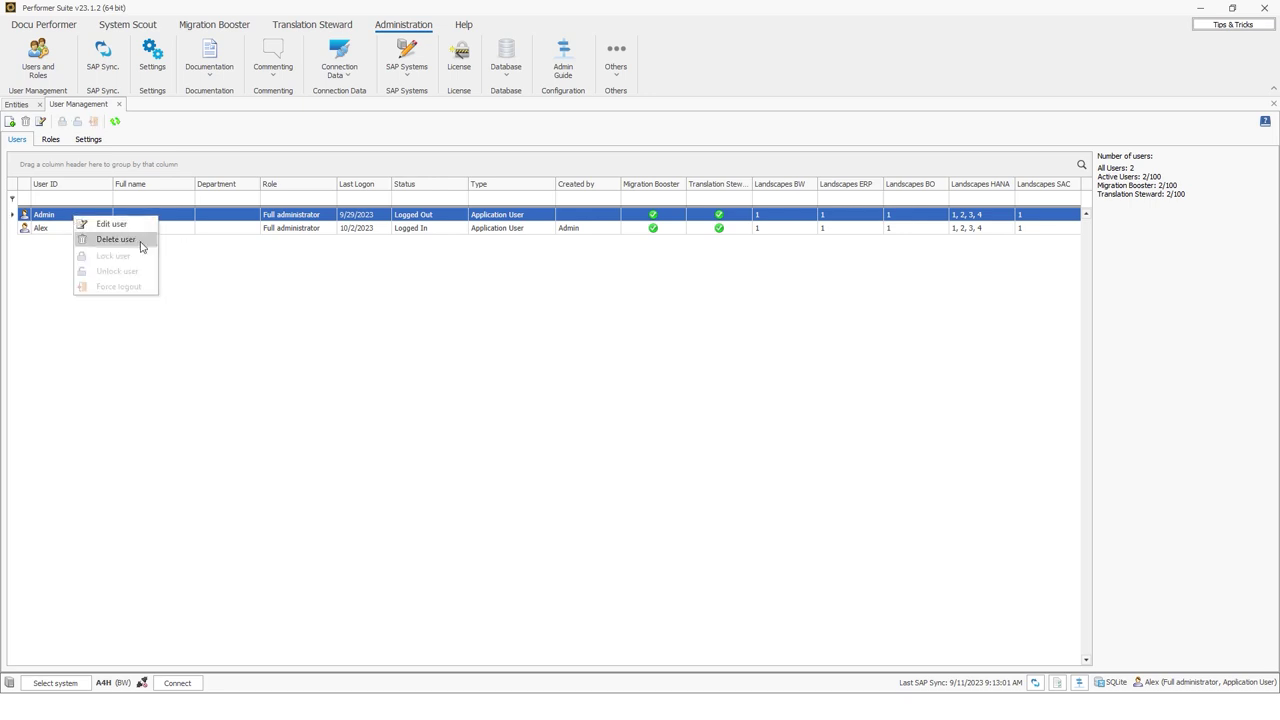
click(116, 240)
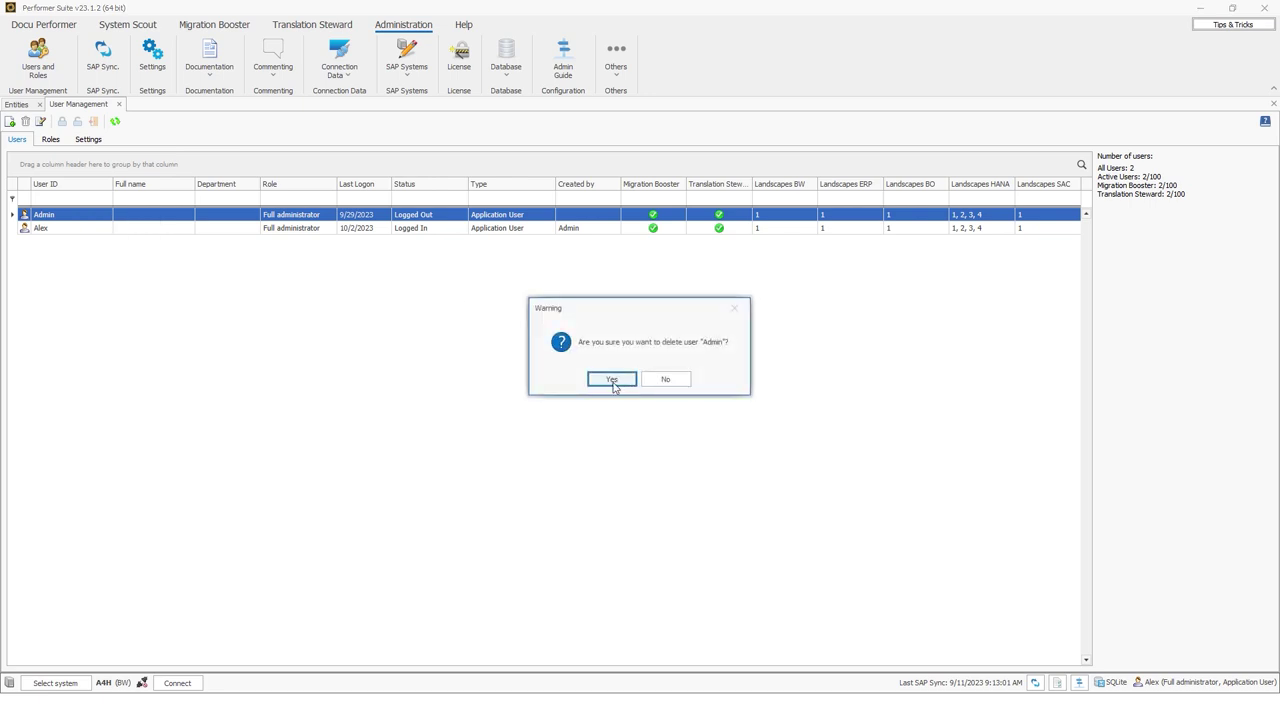
click(613, 385)
click(638, 380)
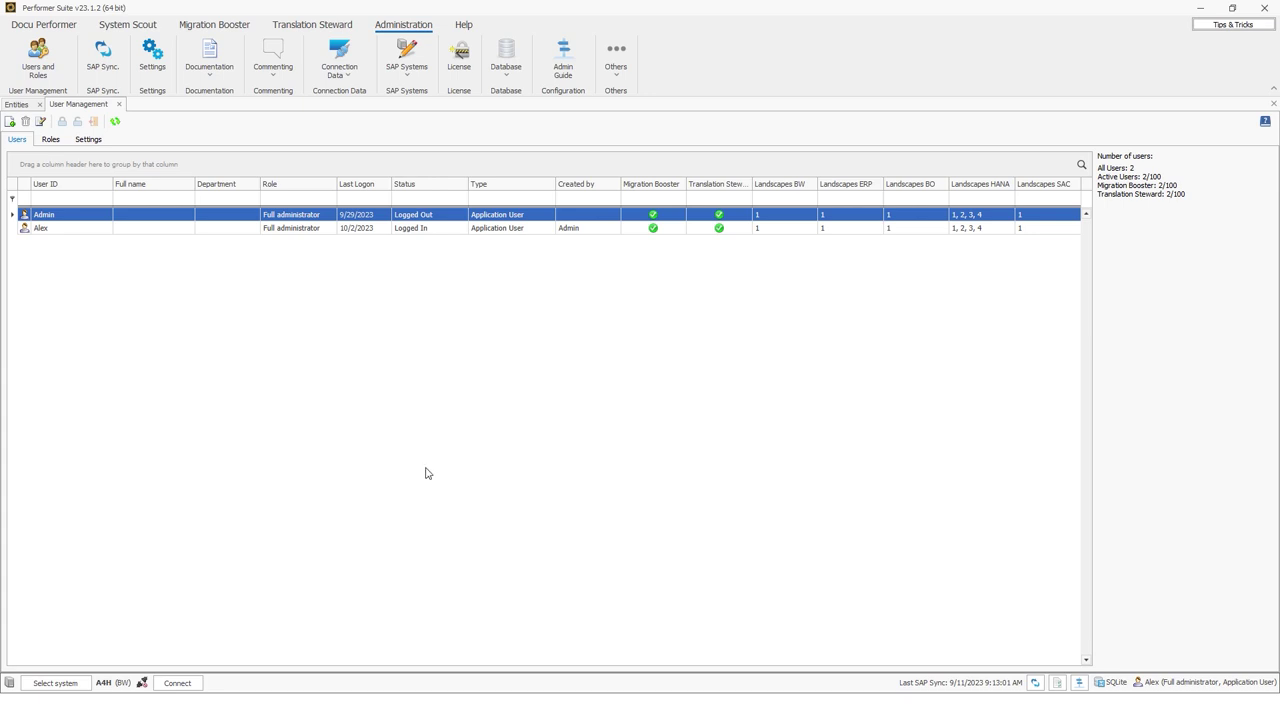
Start a new user, try the SAP BW/ERP, HANA and SAC types, then keep Application User with role User
click(10, 121)
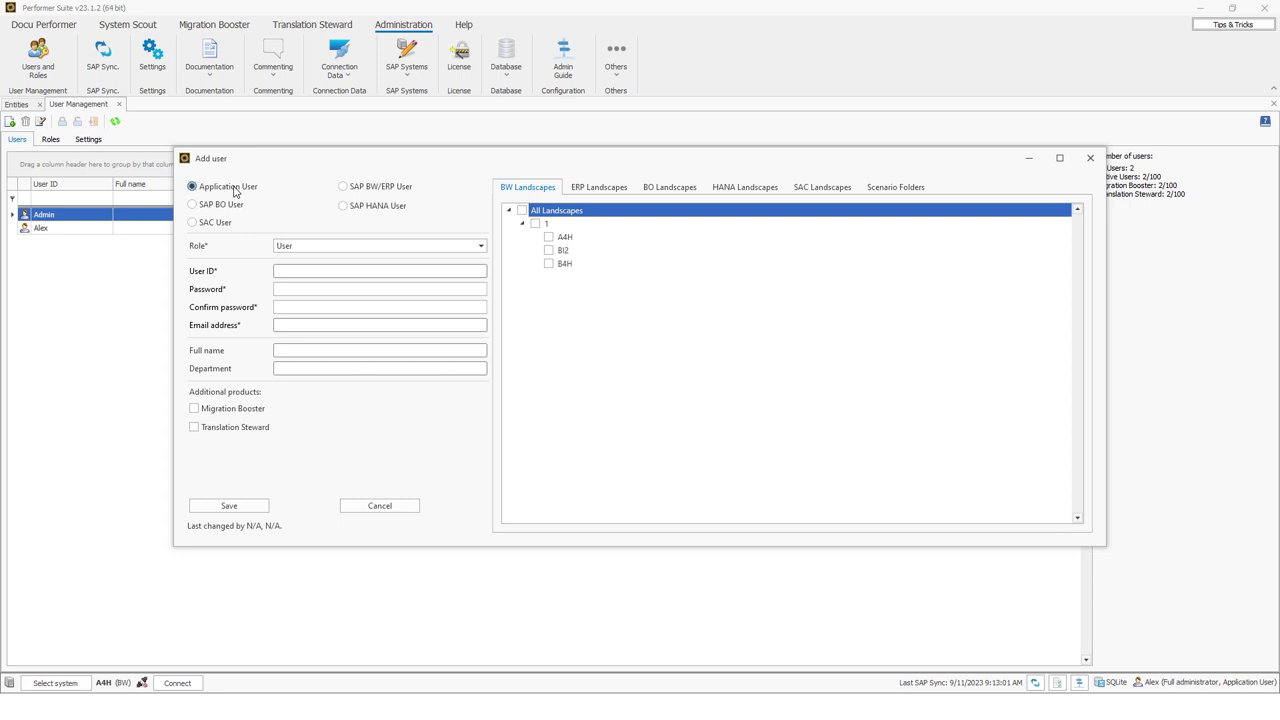
click(366, 190)
click(354, 208)
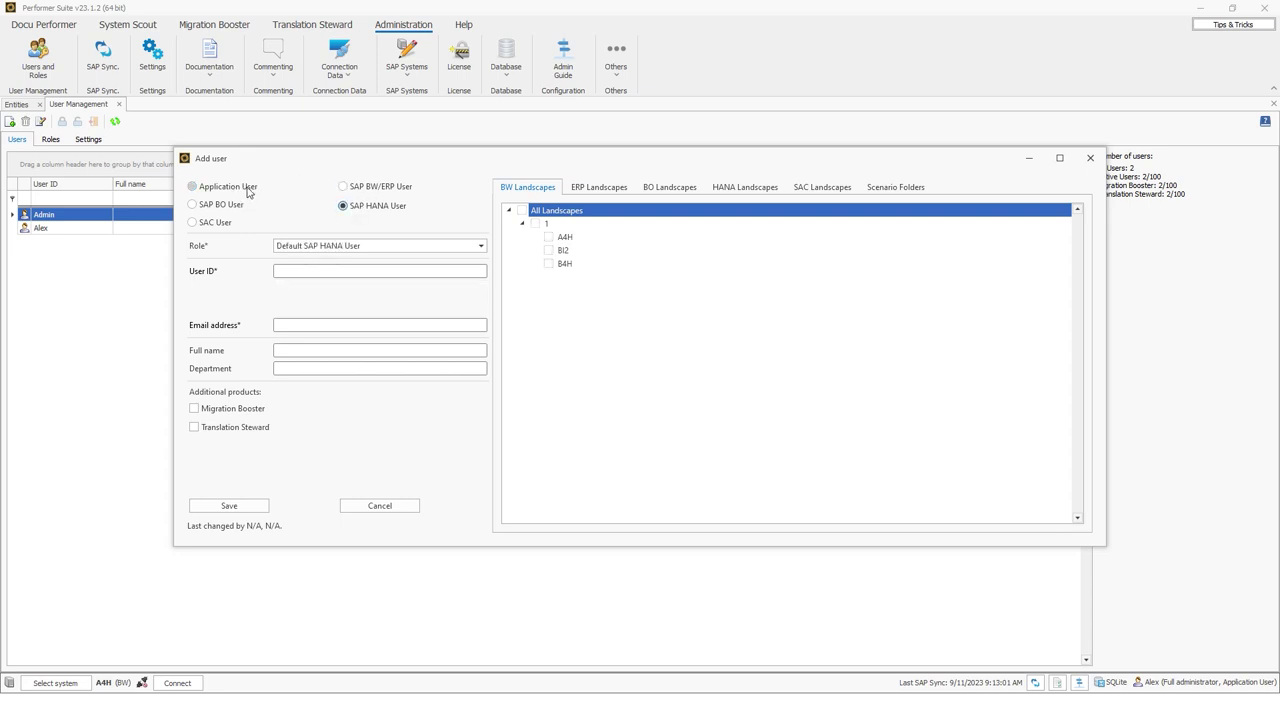
click(229, 189)
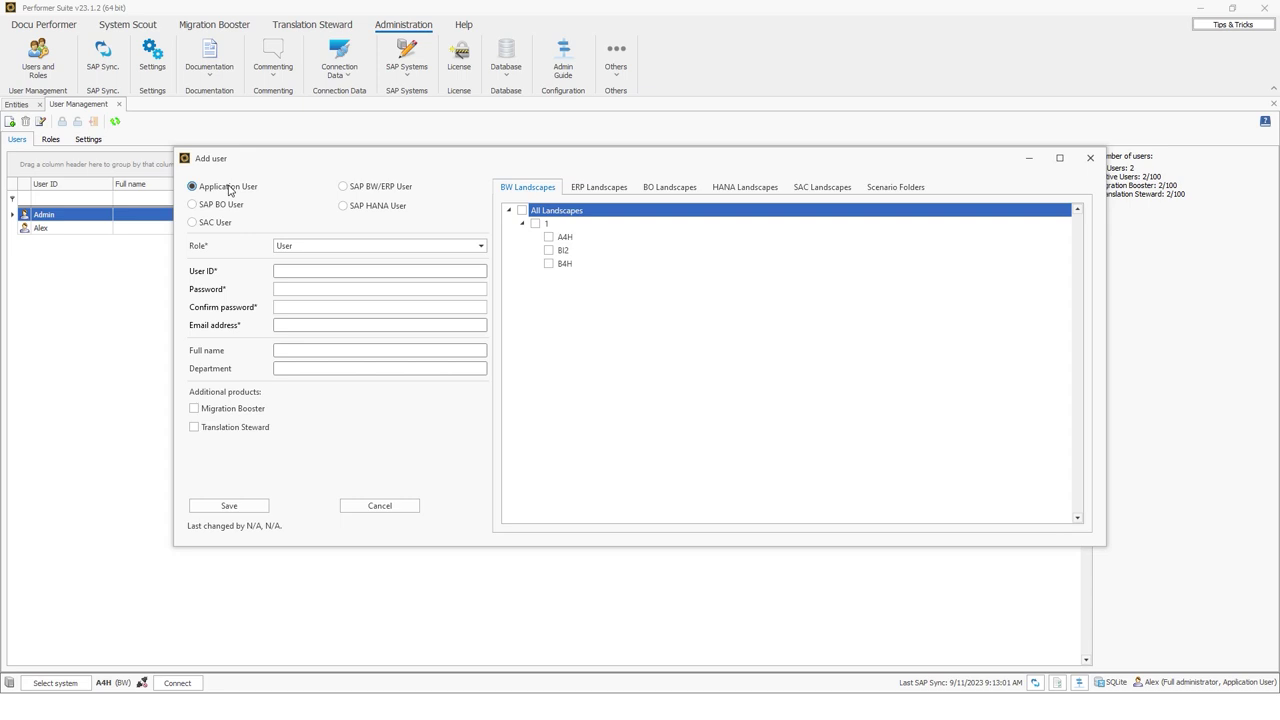
click(353, 187)
click(368, 207)
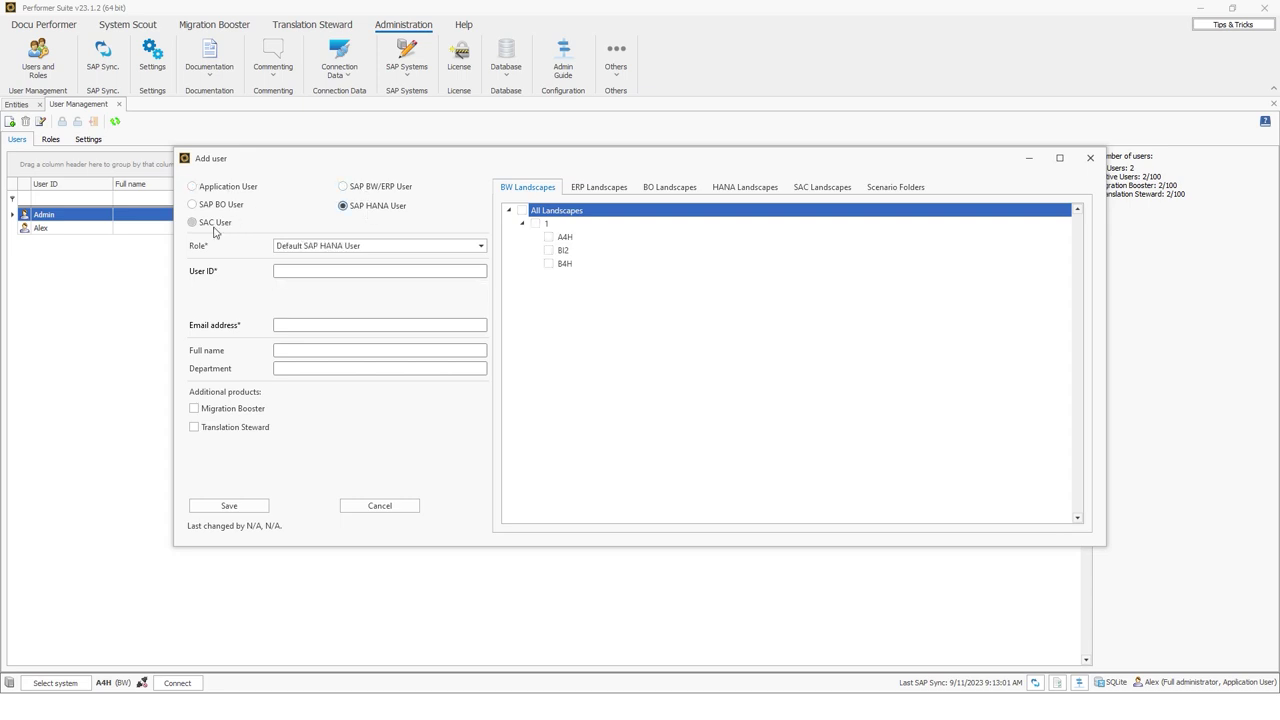
click(214, 228)
click(208, 187)
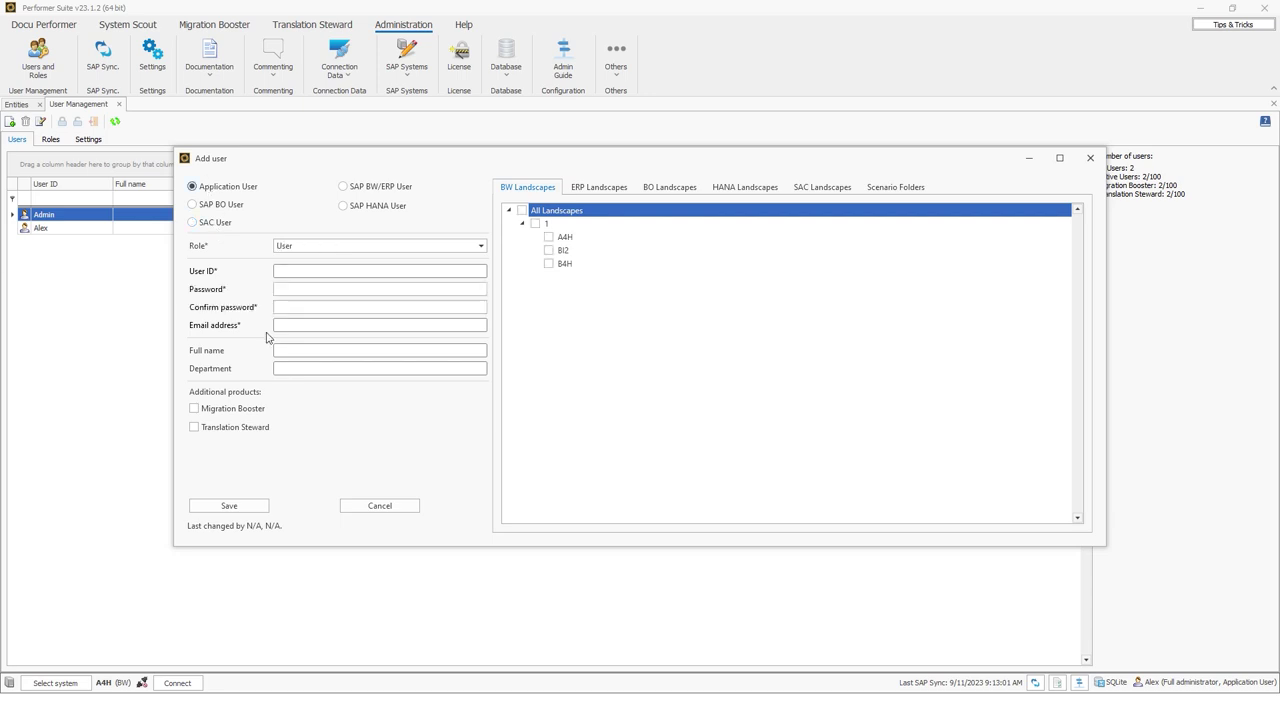
click(307, 246)
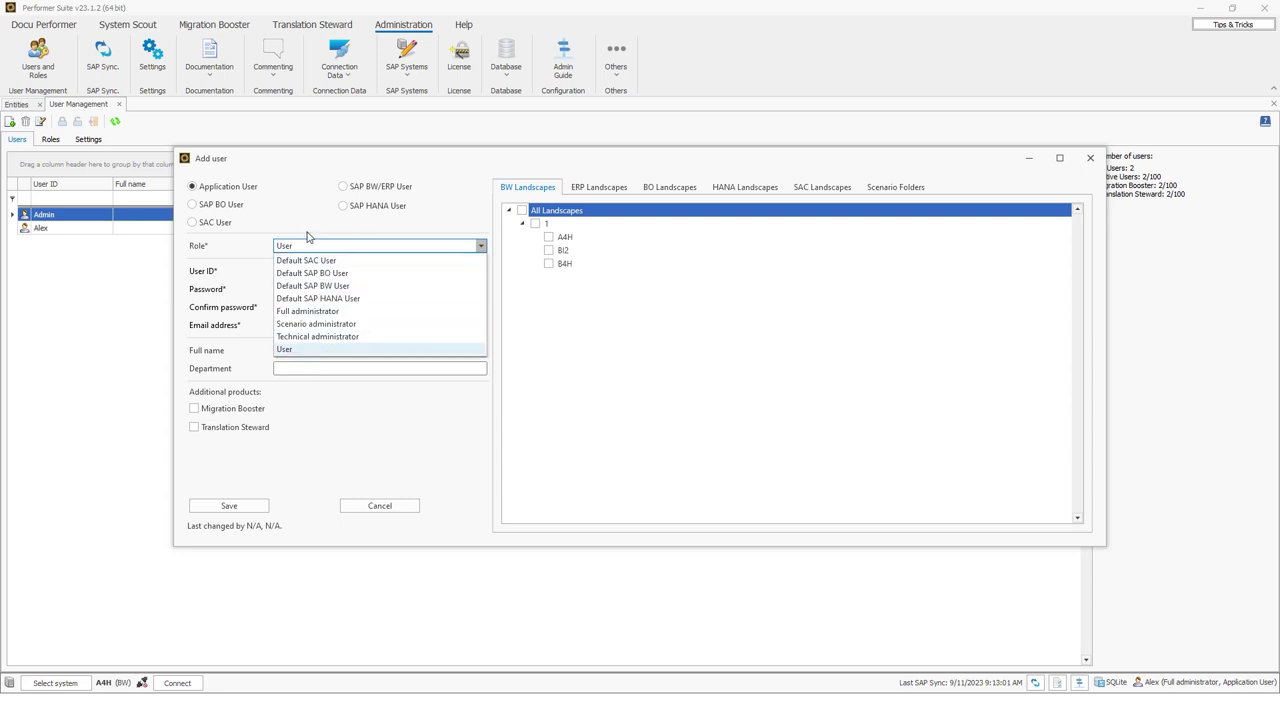
click(303, 249)
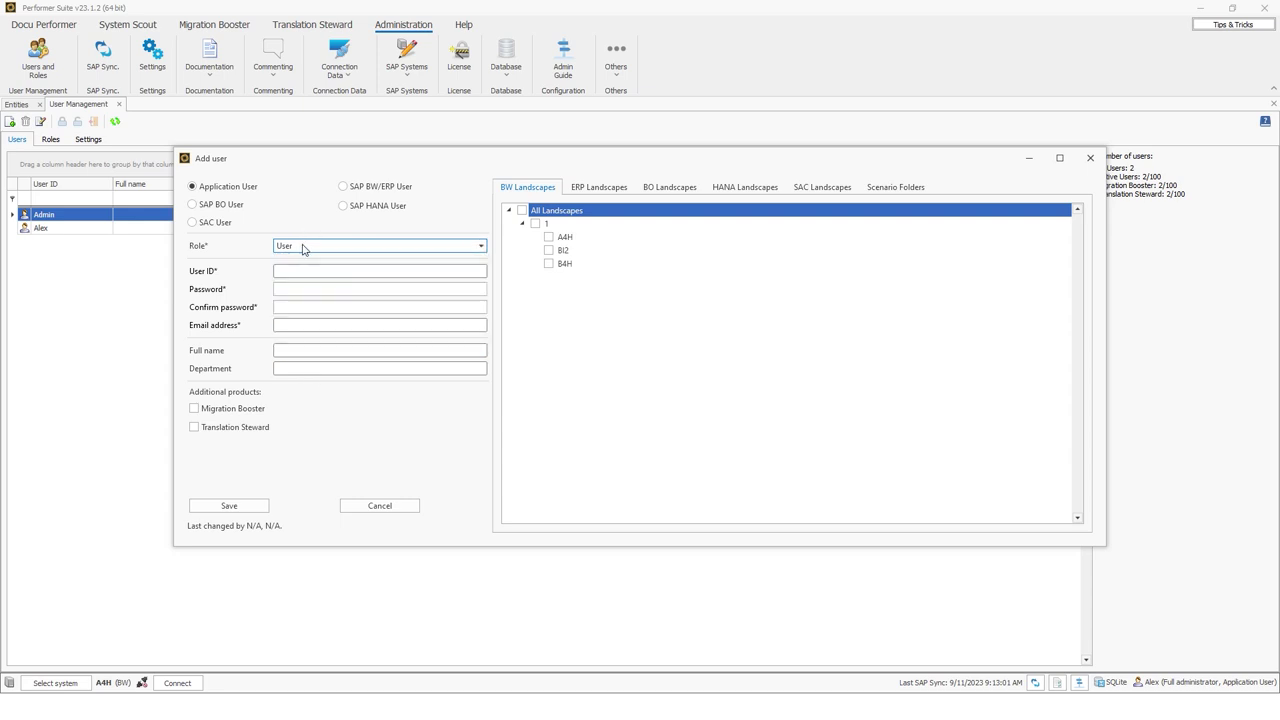
click(288, 272)
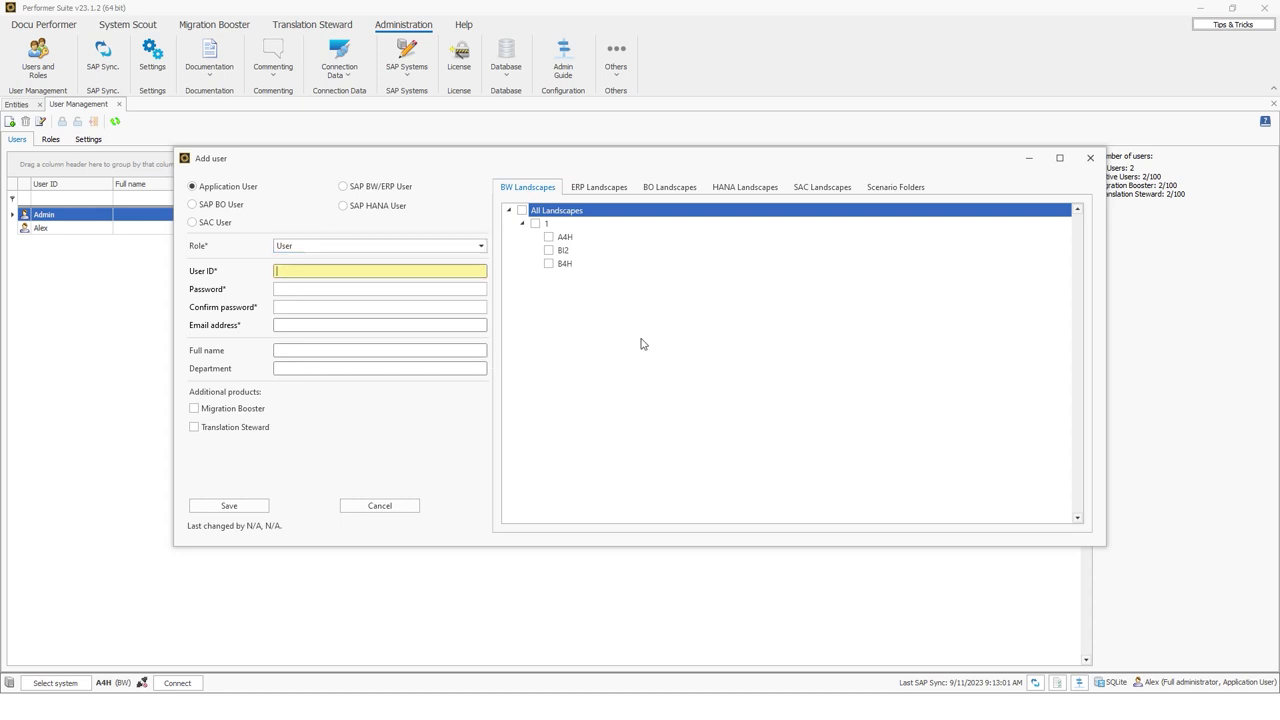
Enter user ID Test and set and confirm its password
text(Test)
key(Tab)
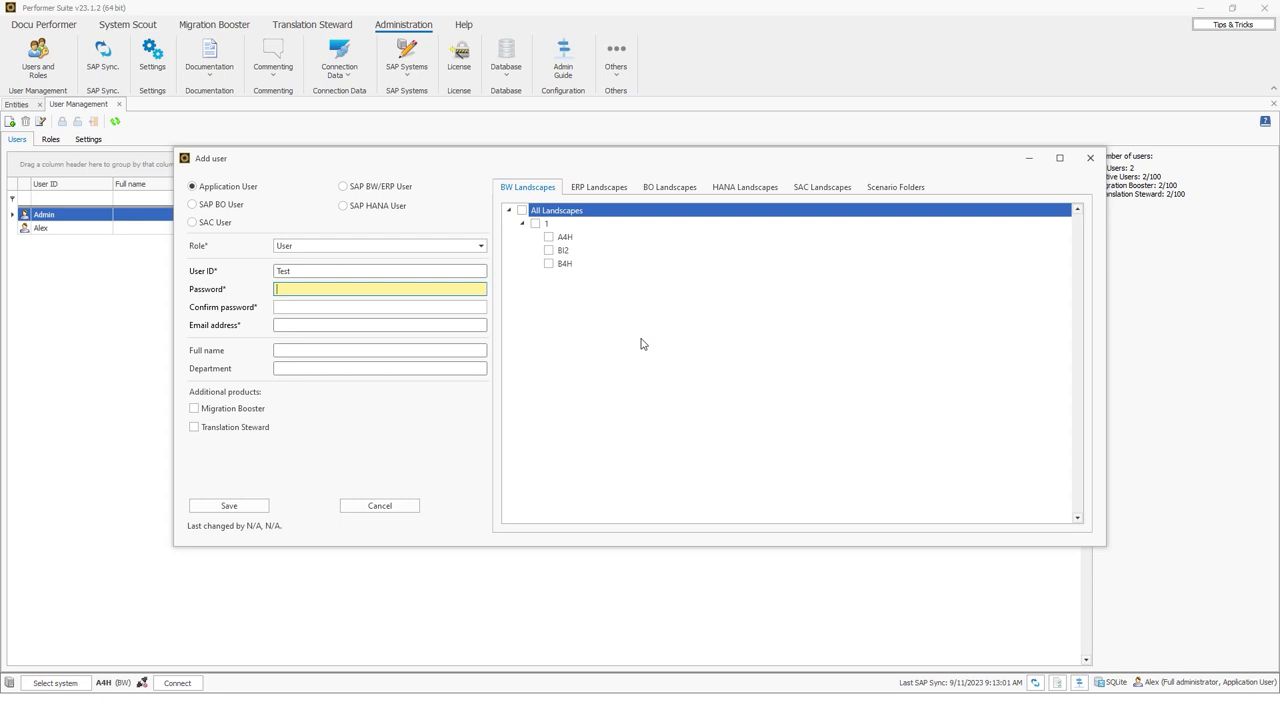
text(••••••)
key(ctrl+a)
text(•••••••••••••)
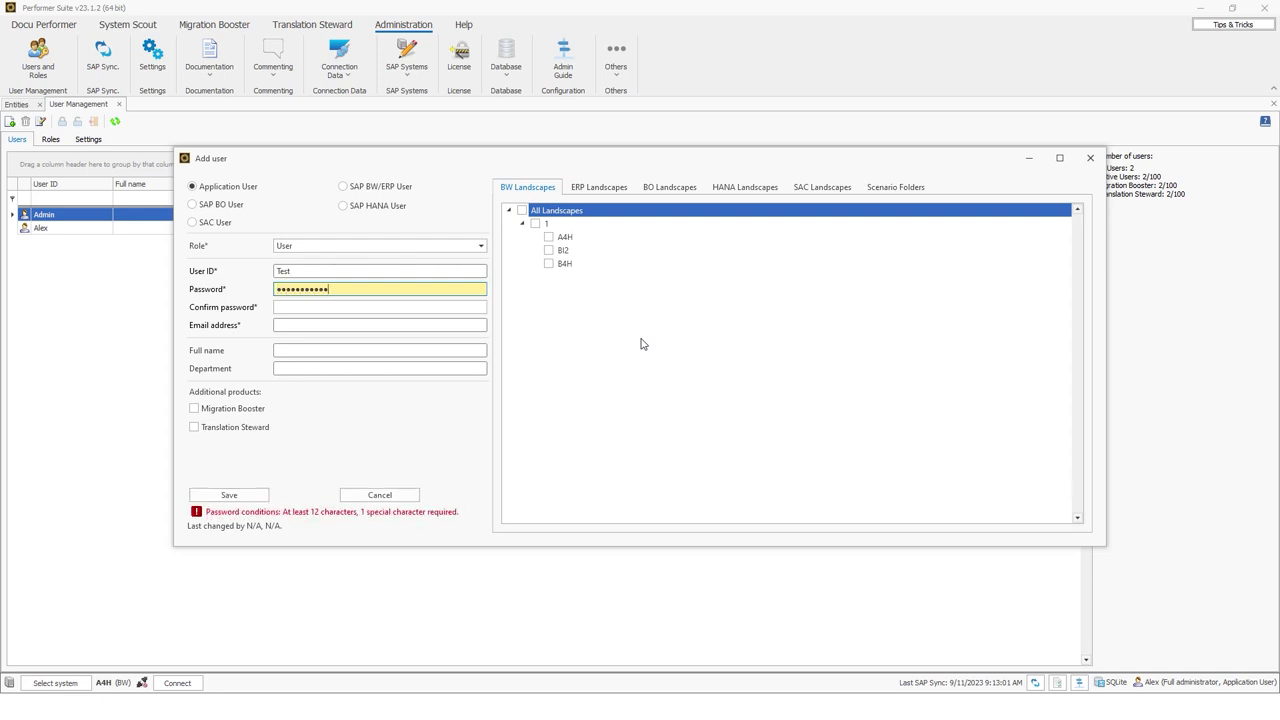
key(Tab)
text(•••••••••••••)
Fill in the e-mail address, full name Test User, department Department, and tick Migration Booster and Translation Steward
click(338, 325)
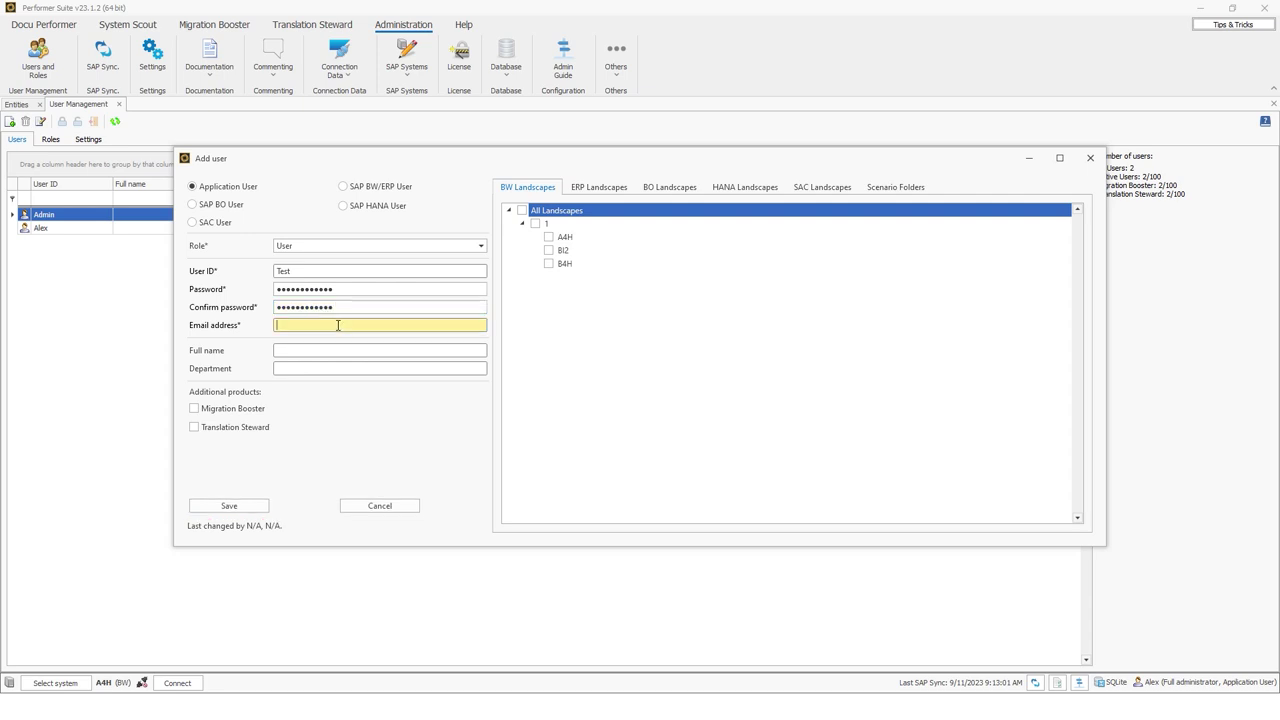
text(a@a.de)
click(278, 351)
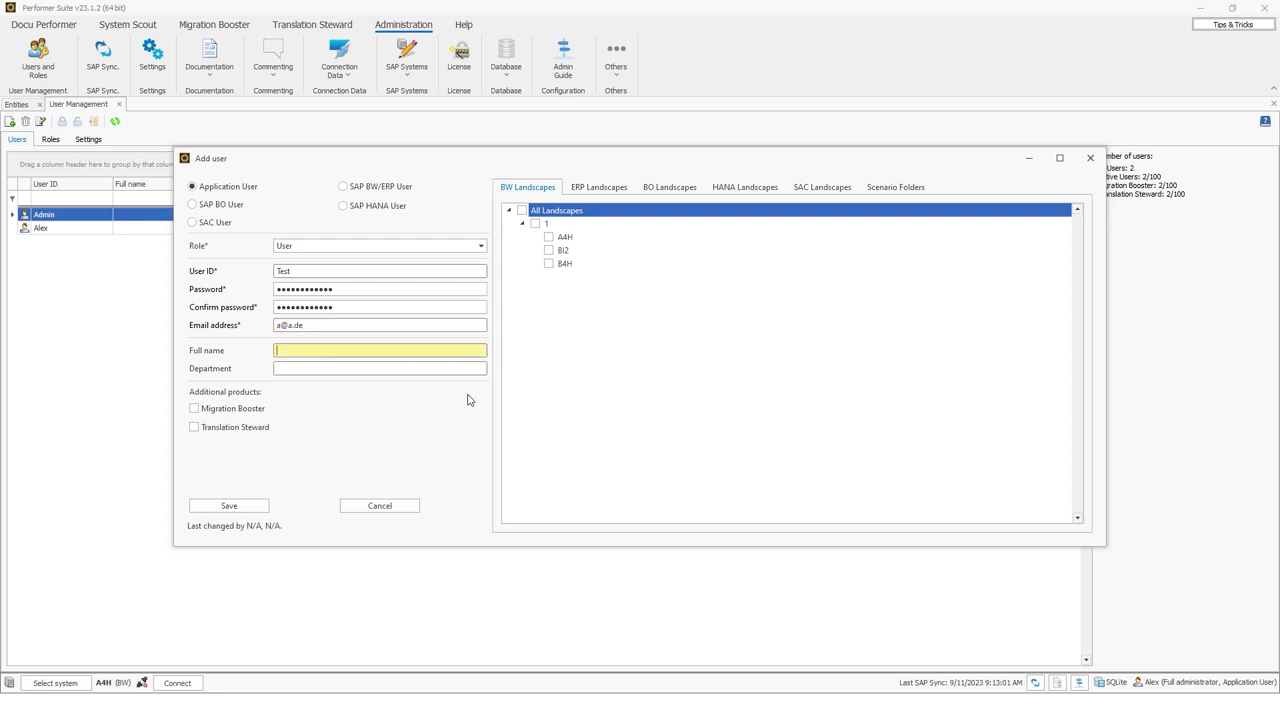
text(Test User)
key(Tab)
text(Department)
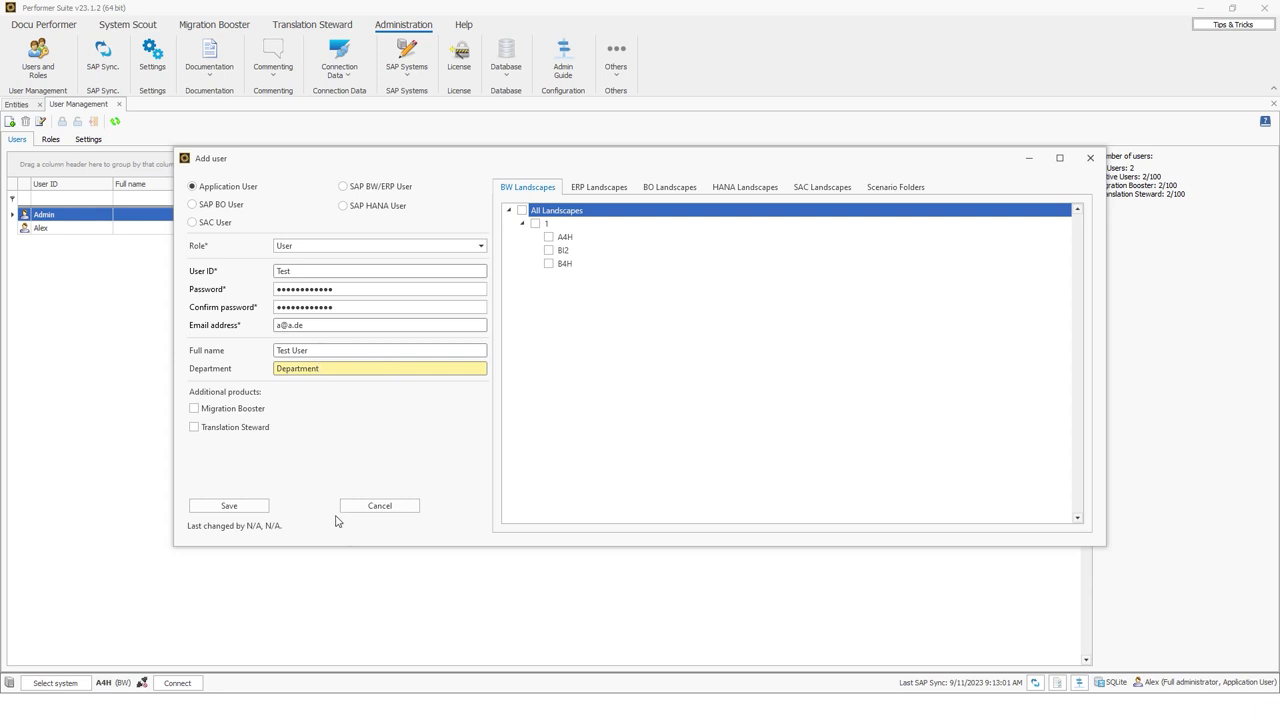
click(222, 411)
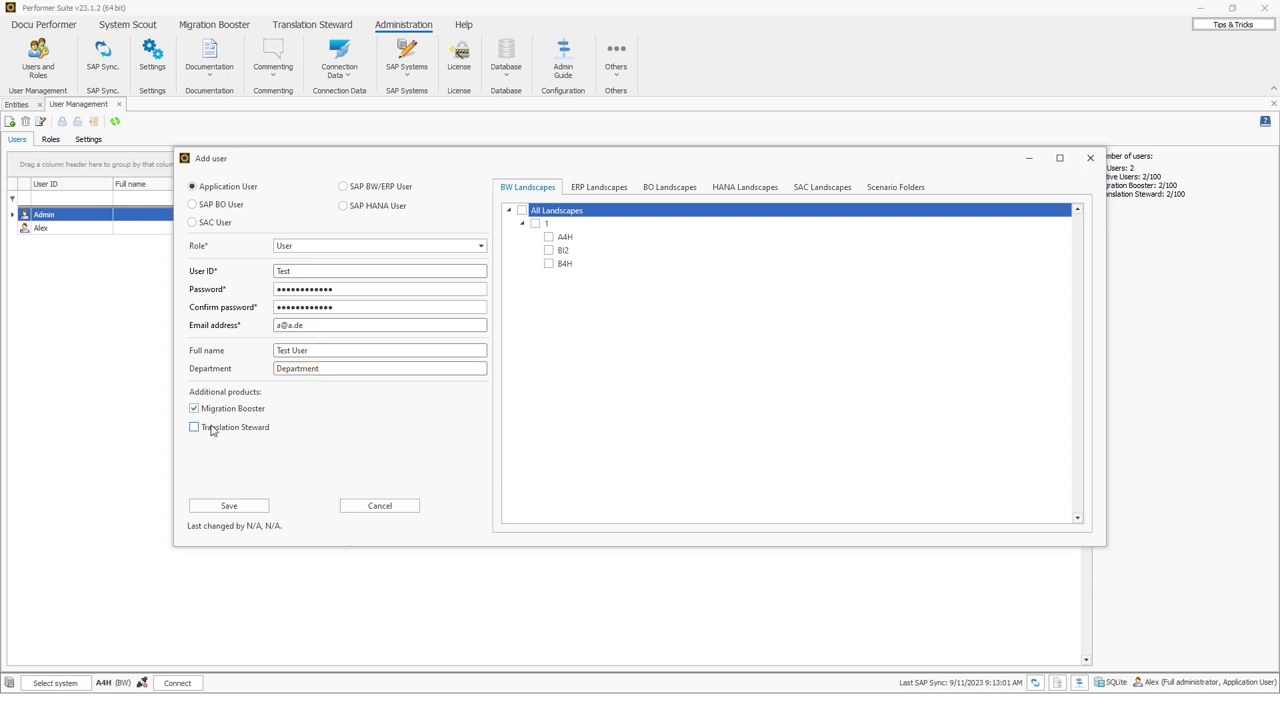
click(211, 429)
Keep both add-on products ticked and grant the A4H BW and btsapserv BO landscapes
click(213, 428)
click(210, 411)
click(211, 429)
click(211, 411)
click(549, 236)
click(670, 186)
click(548, 237)
Check HANA landscapes, assign Supply Chain Management scenario folders, and save user Test
click(716, 192)
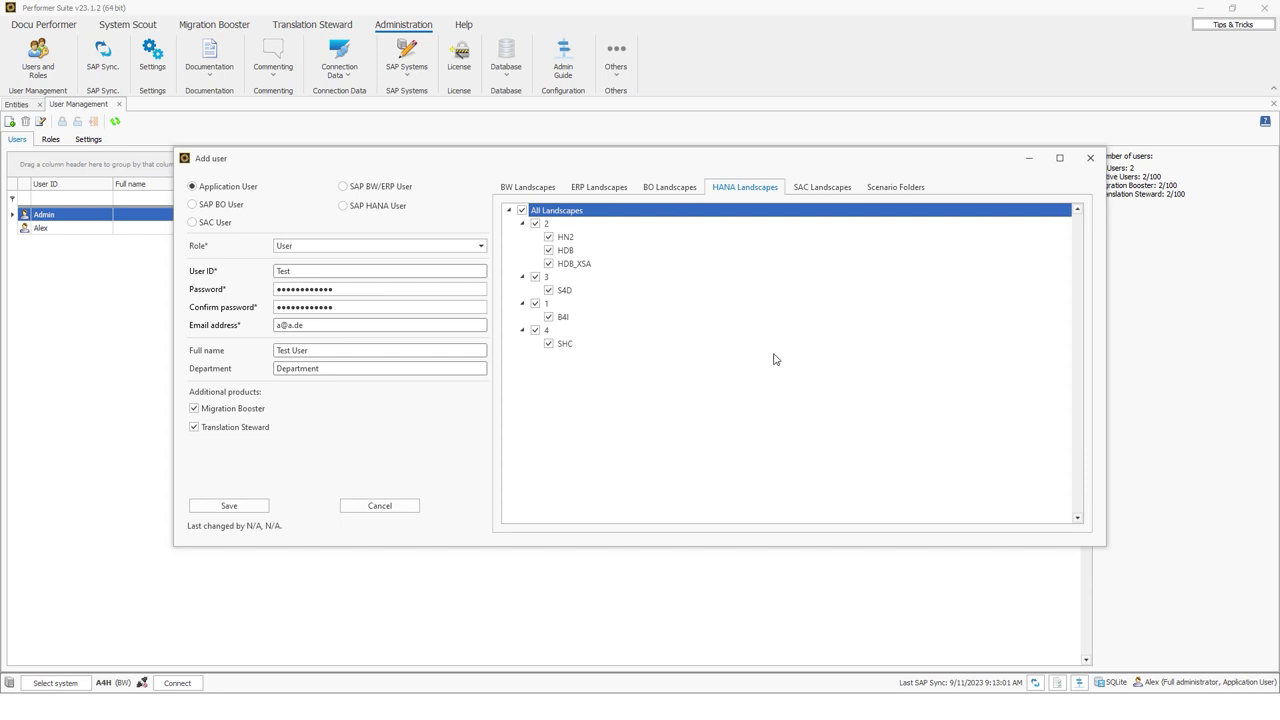
click(890, 187)
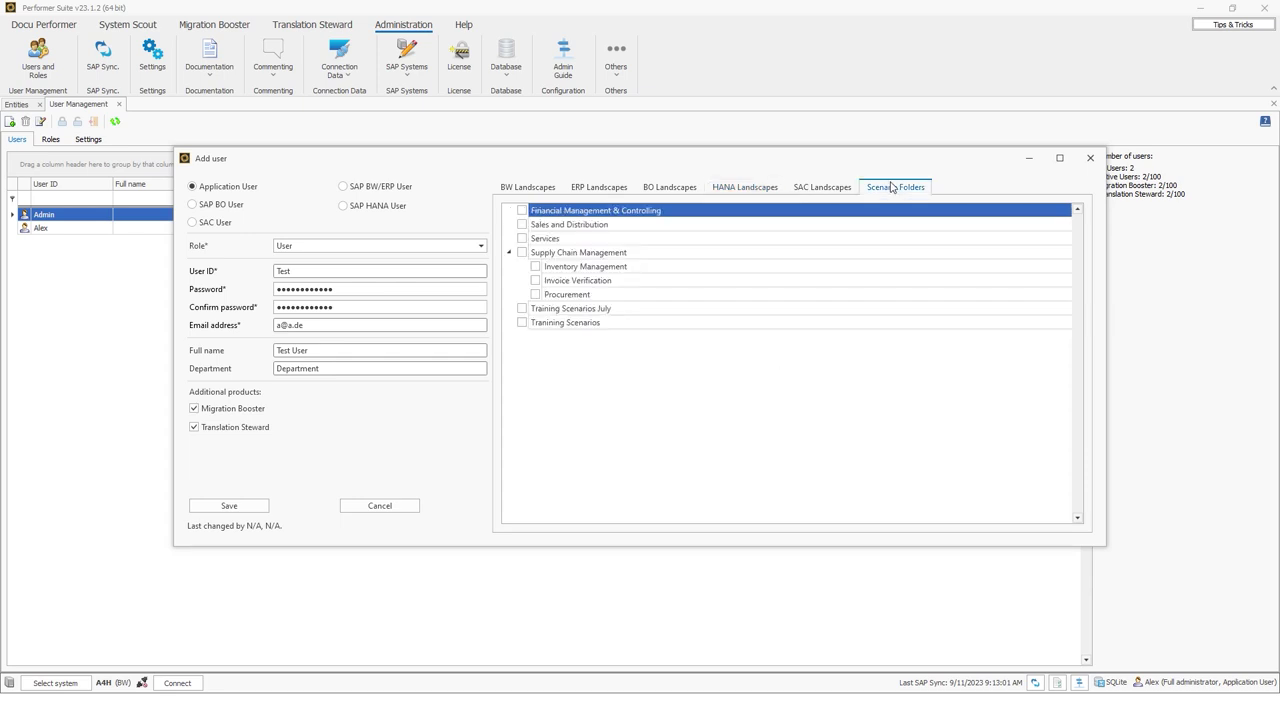
click(521, 252)
click(229, 505)
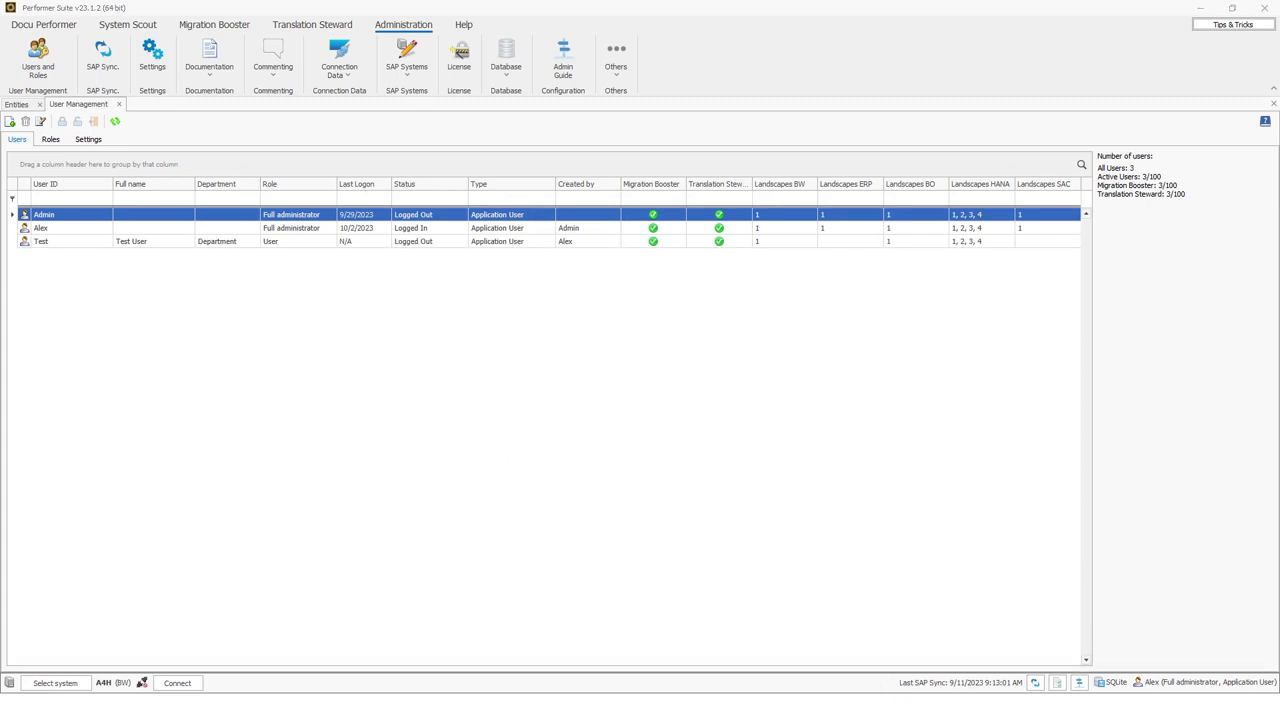
Log in as Application User Test with its password and decline usage-data sharing
click(948, 662)
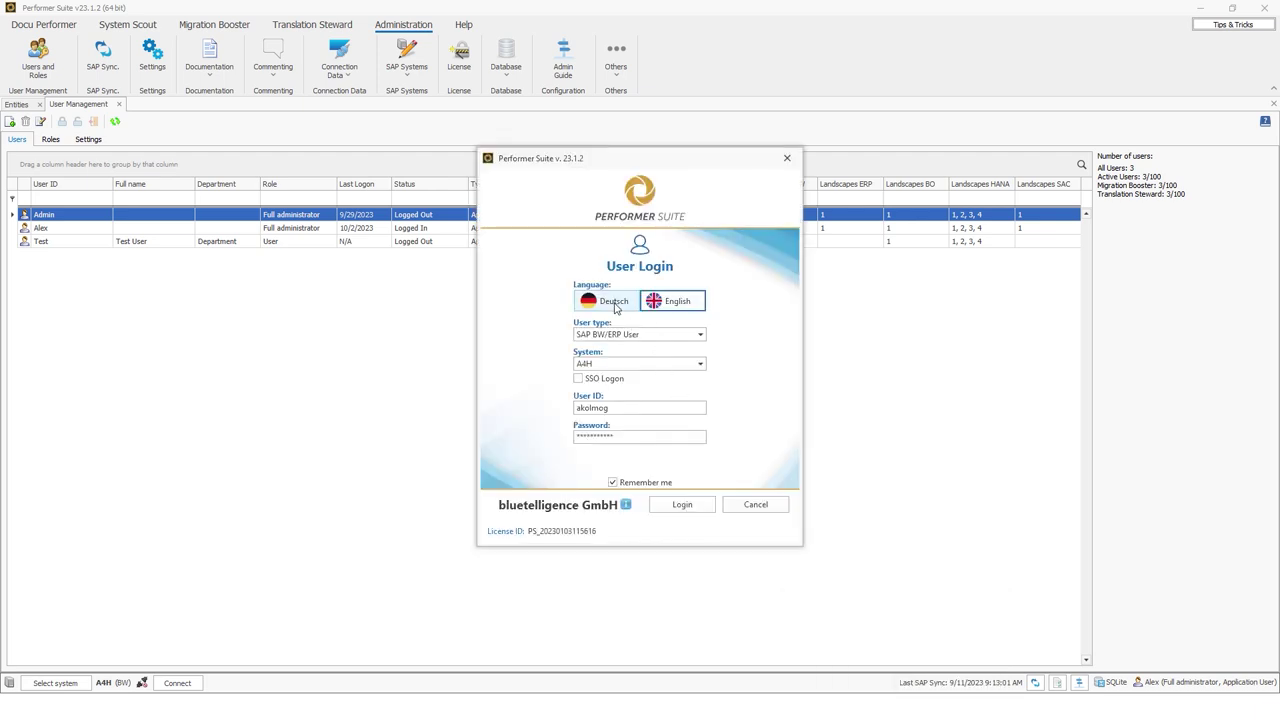
click(640, 337)
click(620, 358)
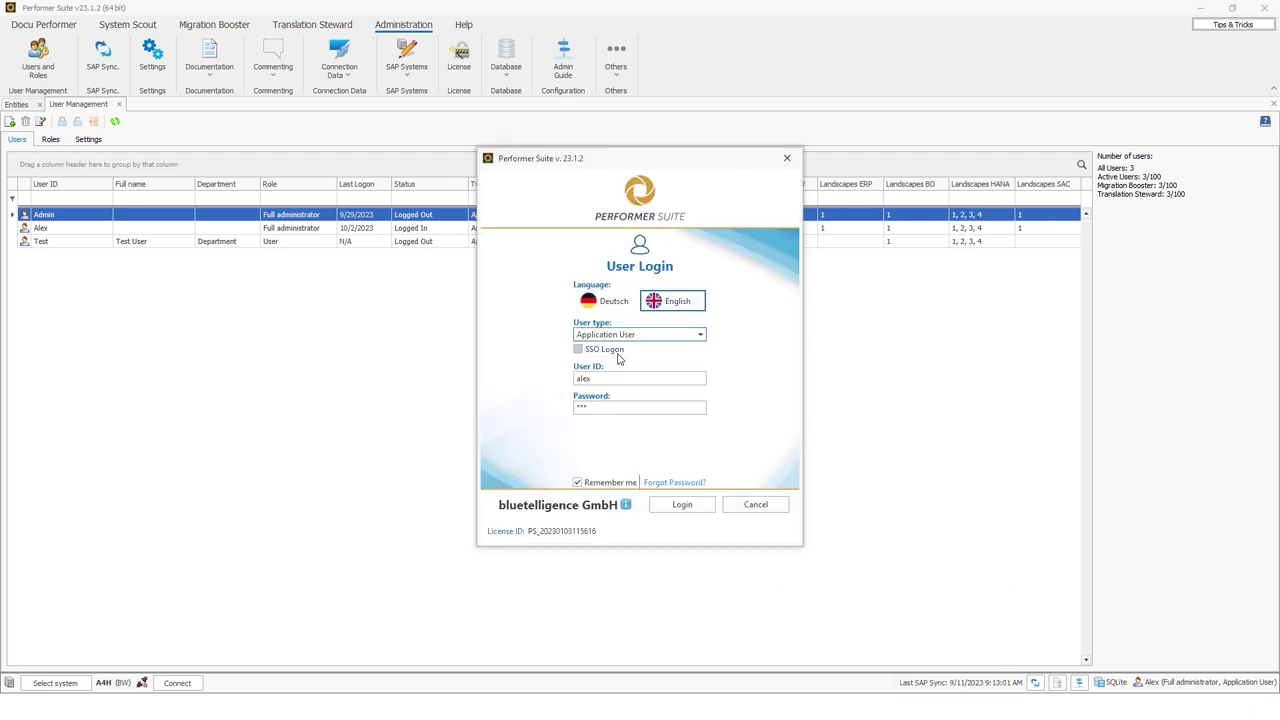
click(624, 377)
text(Test)
key(Tab)
text(t)
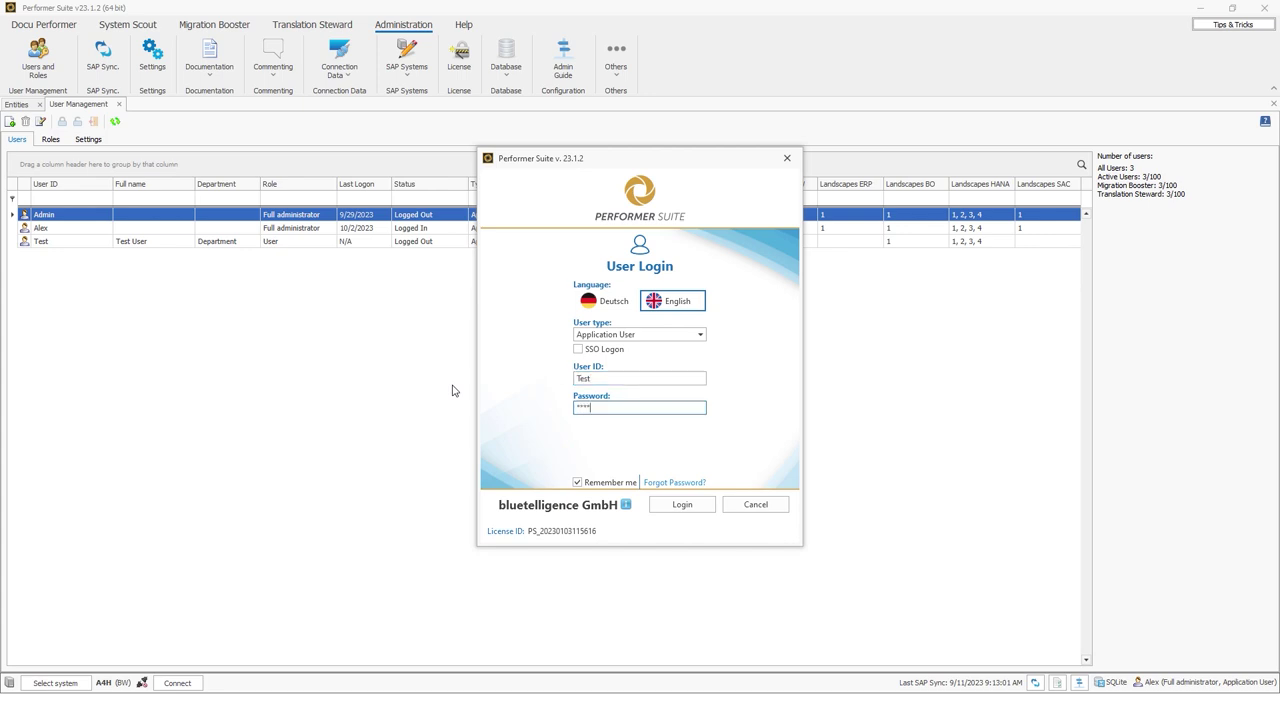
text(***********)
click(690, 507)
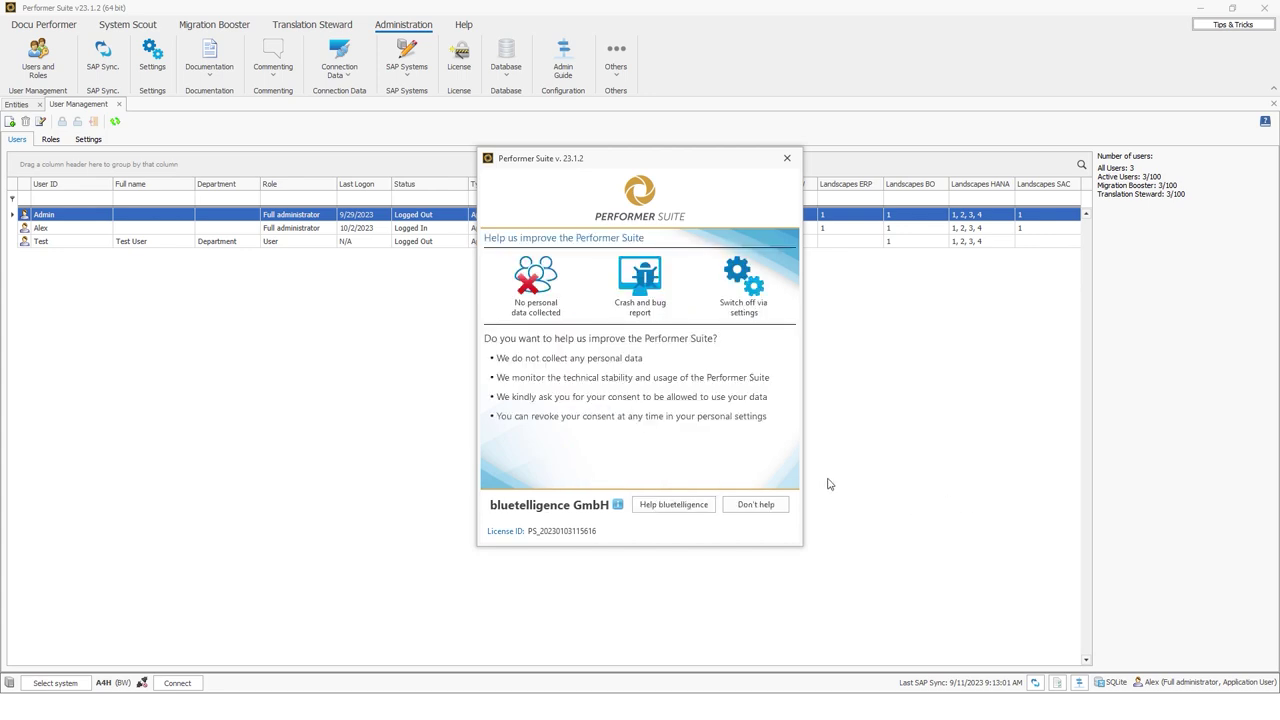
click(757, 508)
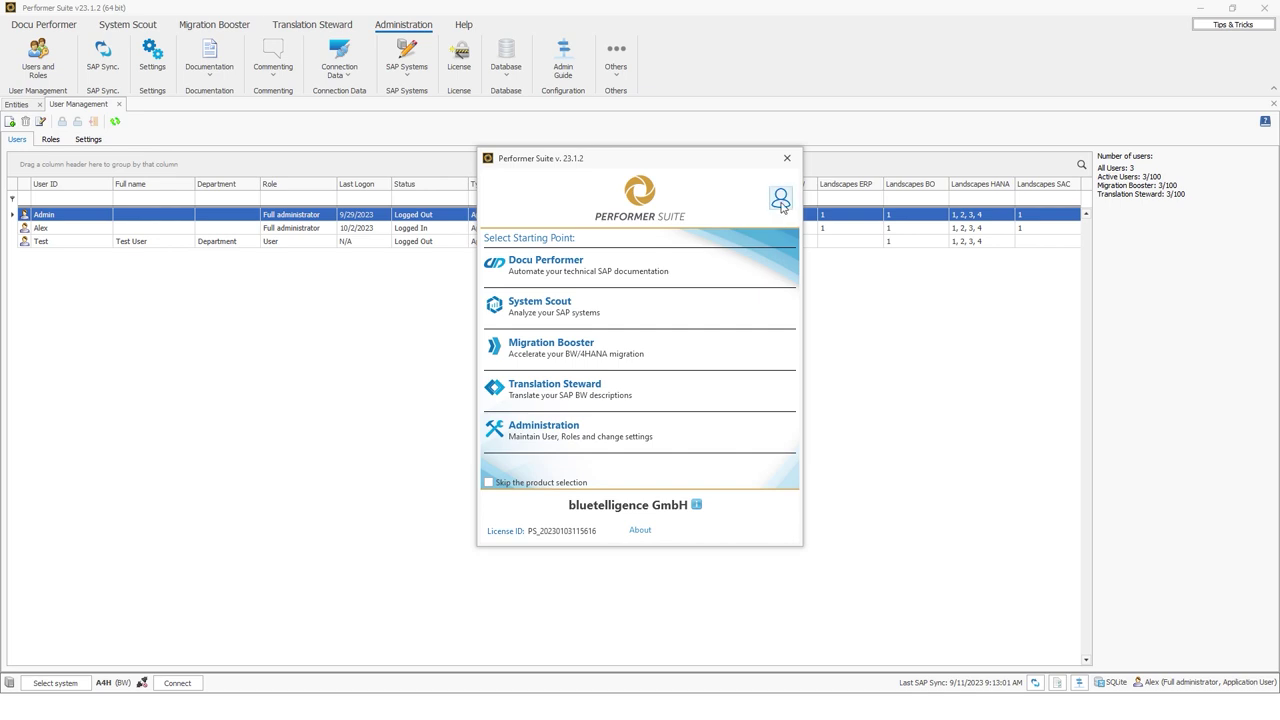
Open the Test user's information and make its details editable
click(781, 203)
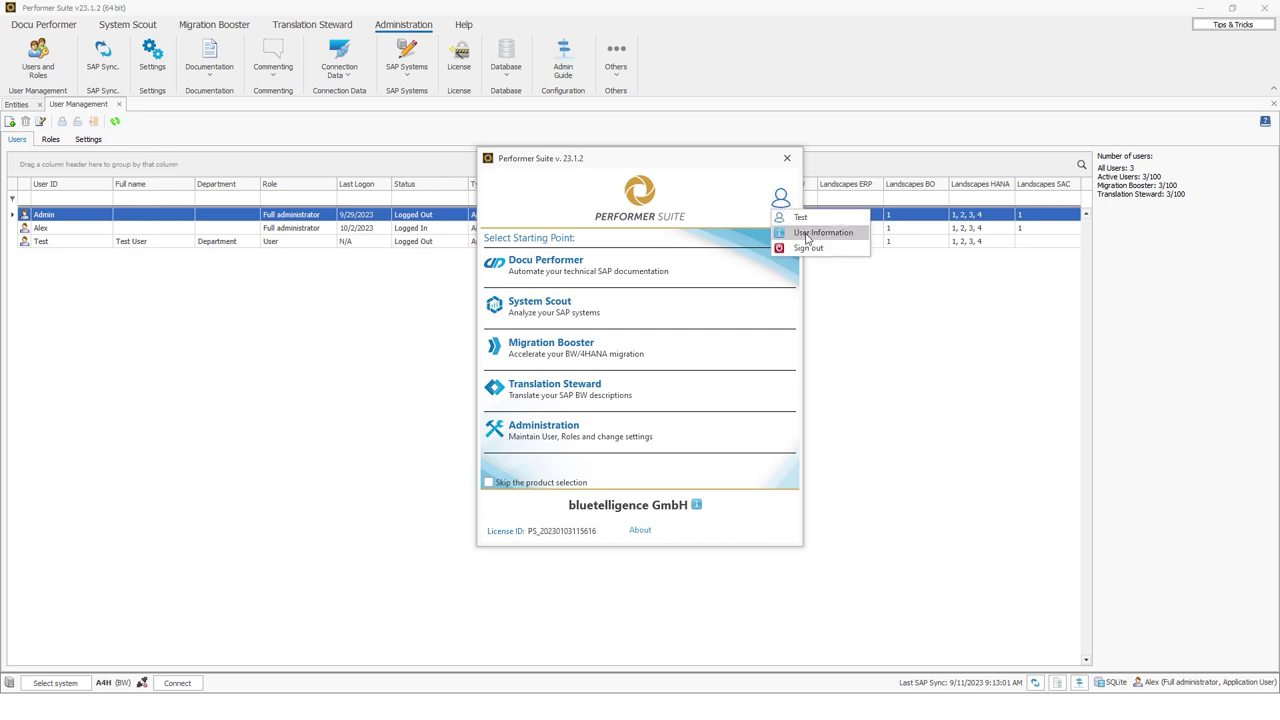
click(802, 236)
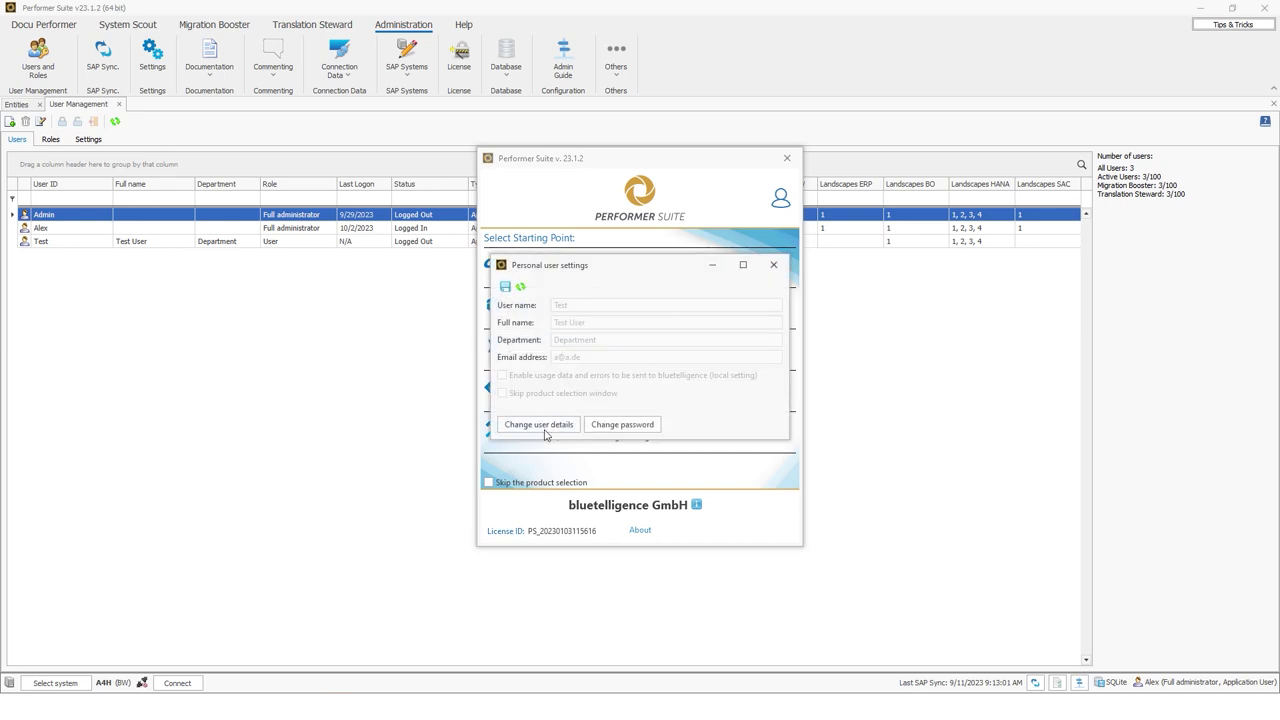
click(545, 430)
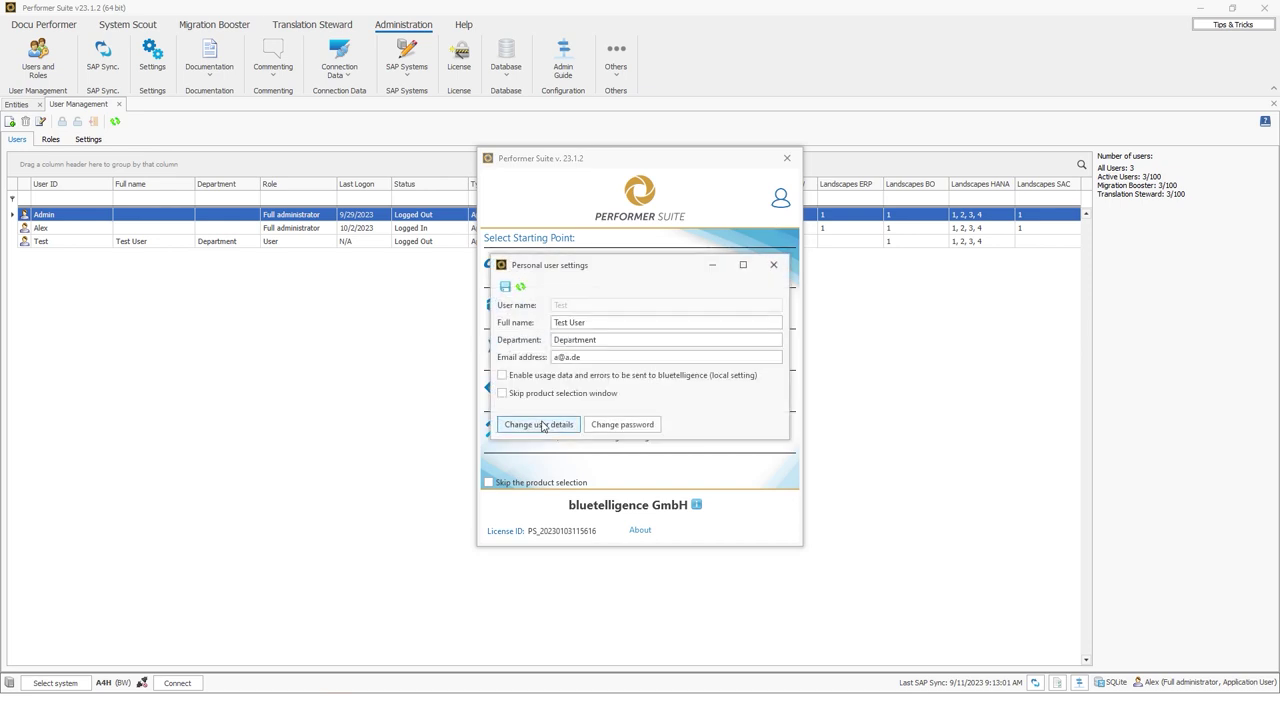
Change the department to Department 2, append 'a' to the e-mail, and close the dialogs
click(624, 322)
click(624, 340)
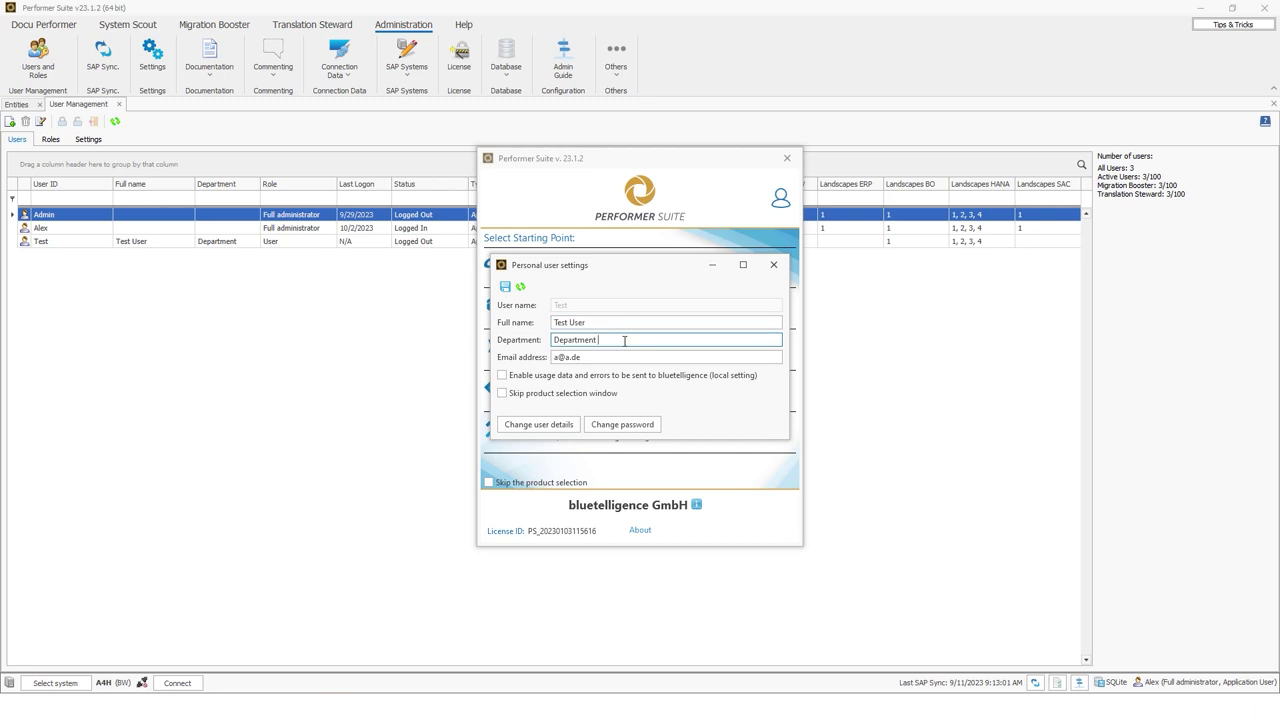
text(2)
click(560, 357)
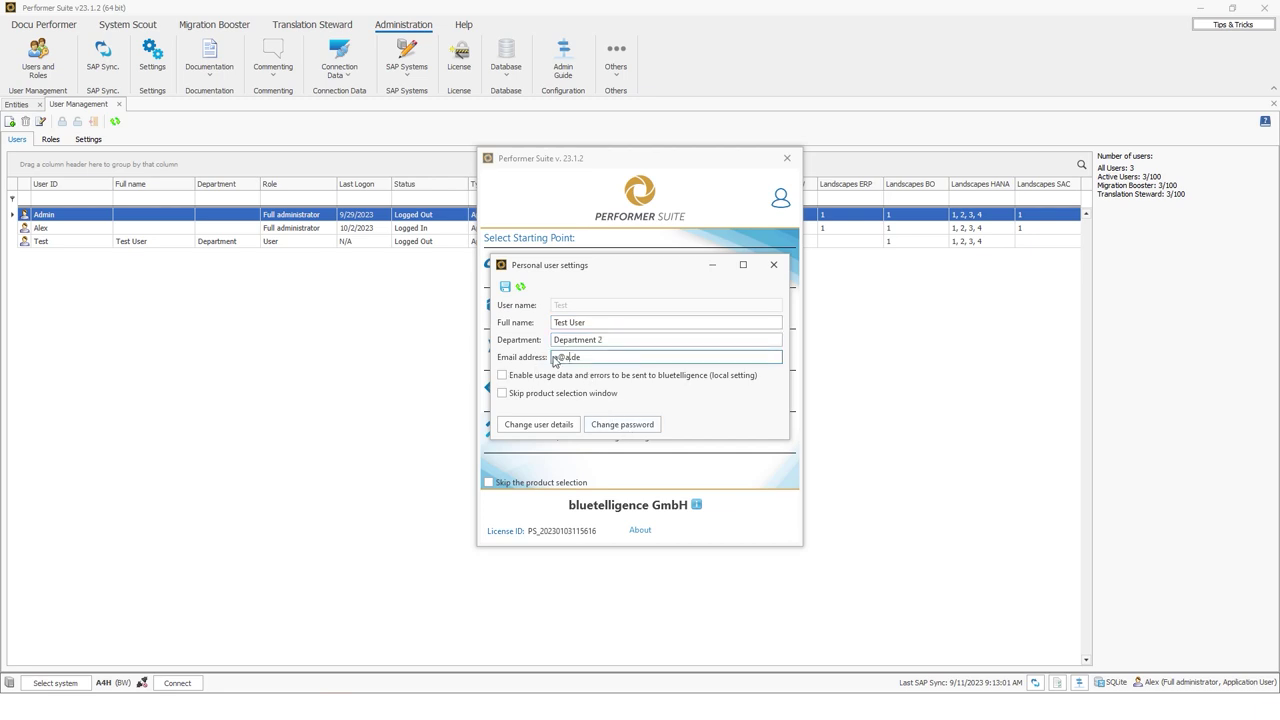
text(a)
click(773, 265)
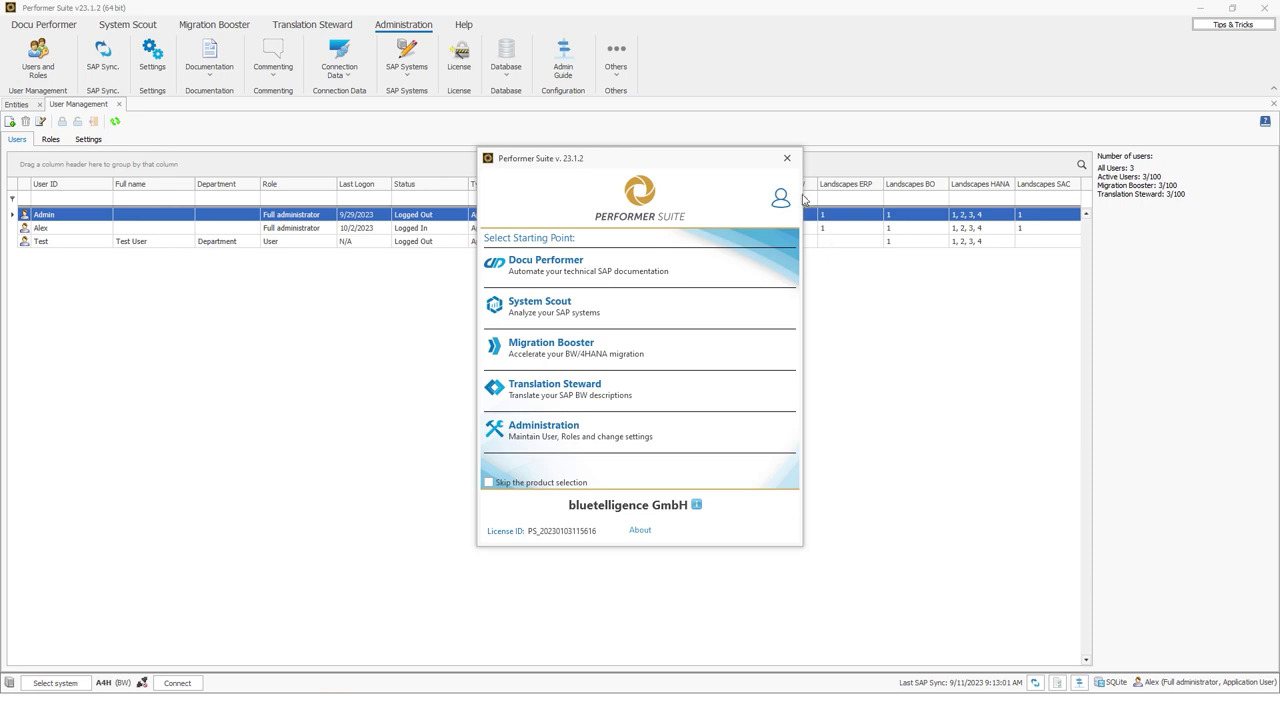
key(Escape)
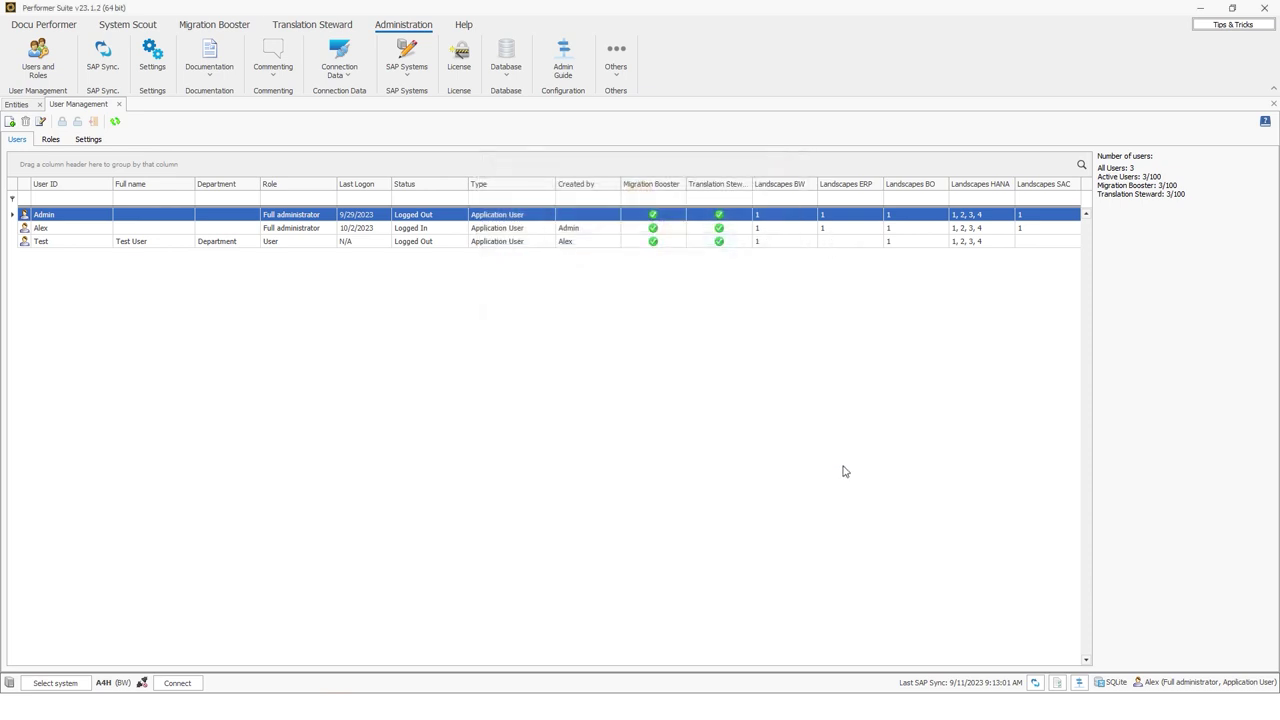
click(1139, 683)
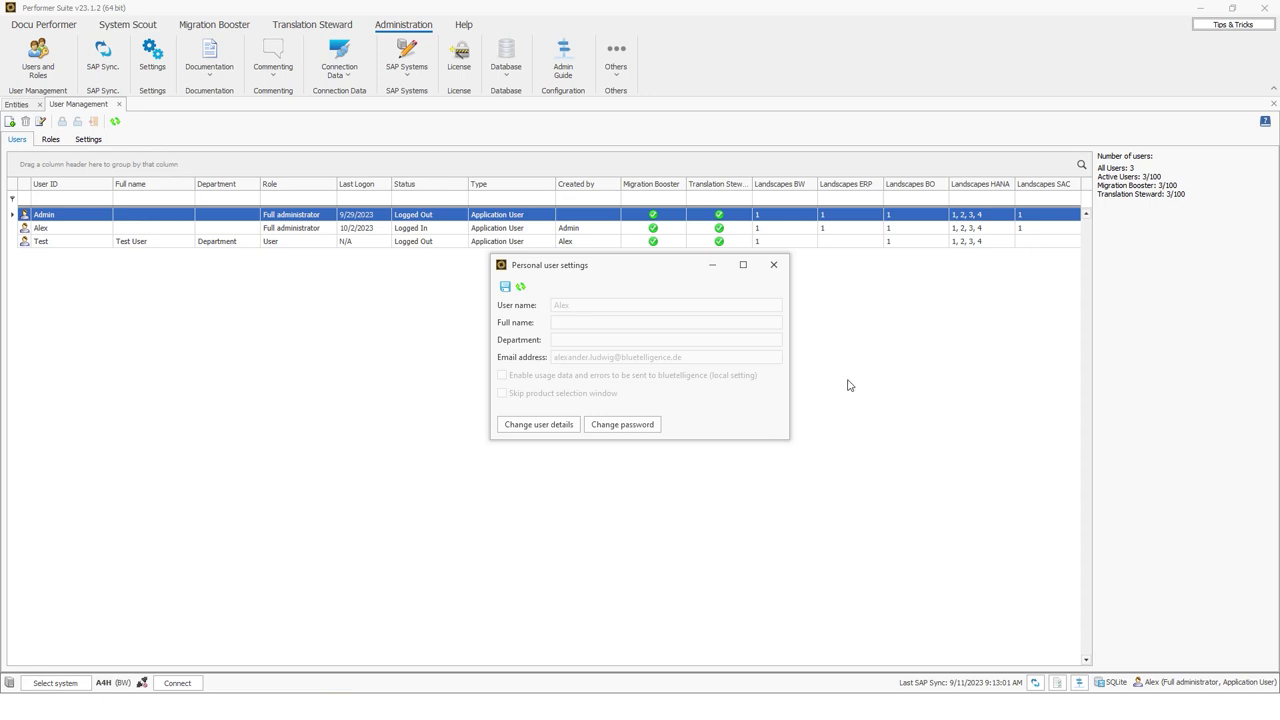
click(773, 264)
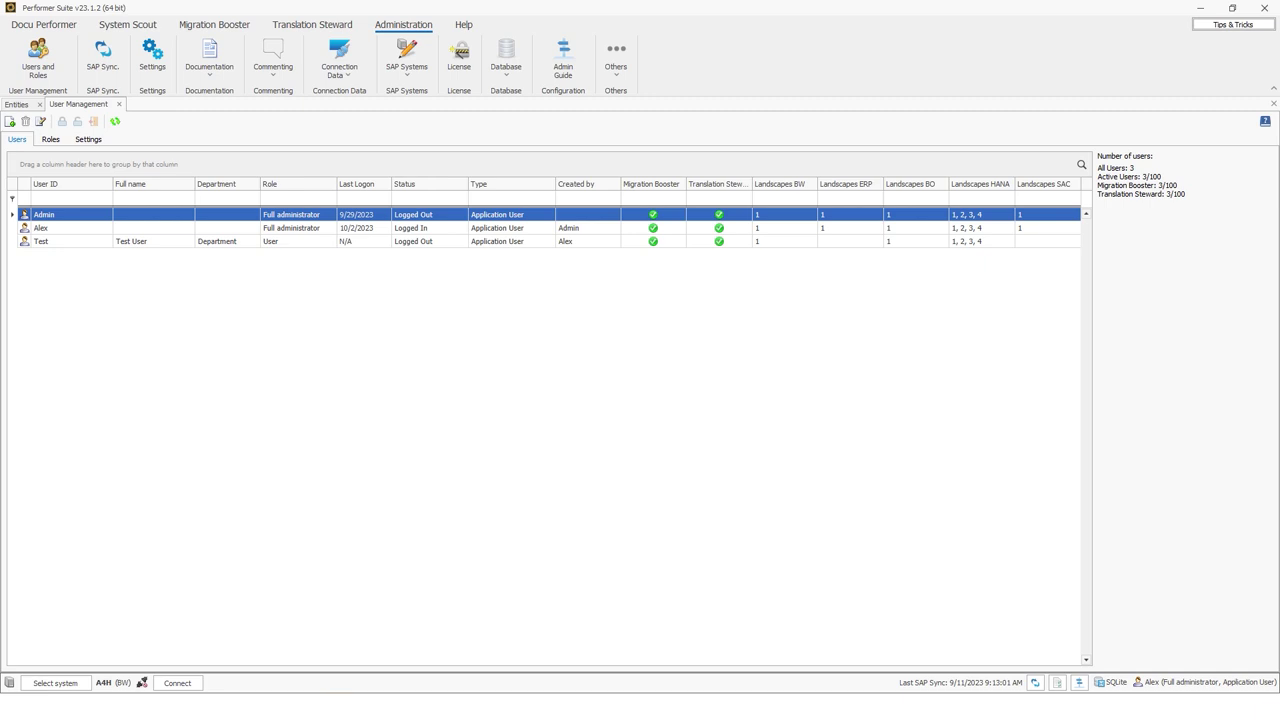
Show the Roles list and step through each role from the top down to User
click(50, 139)
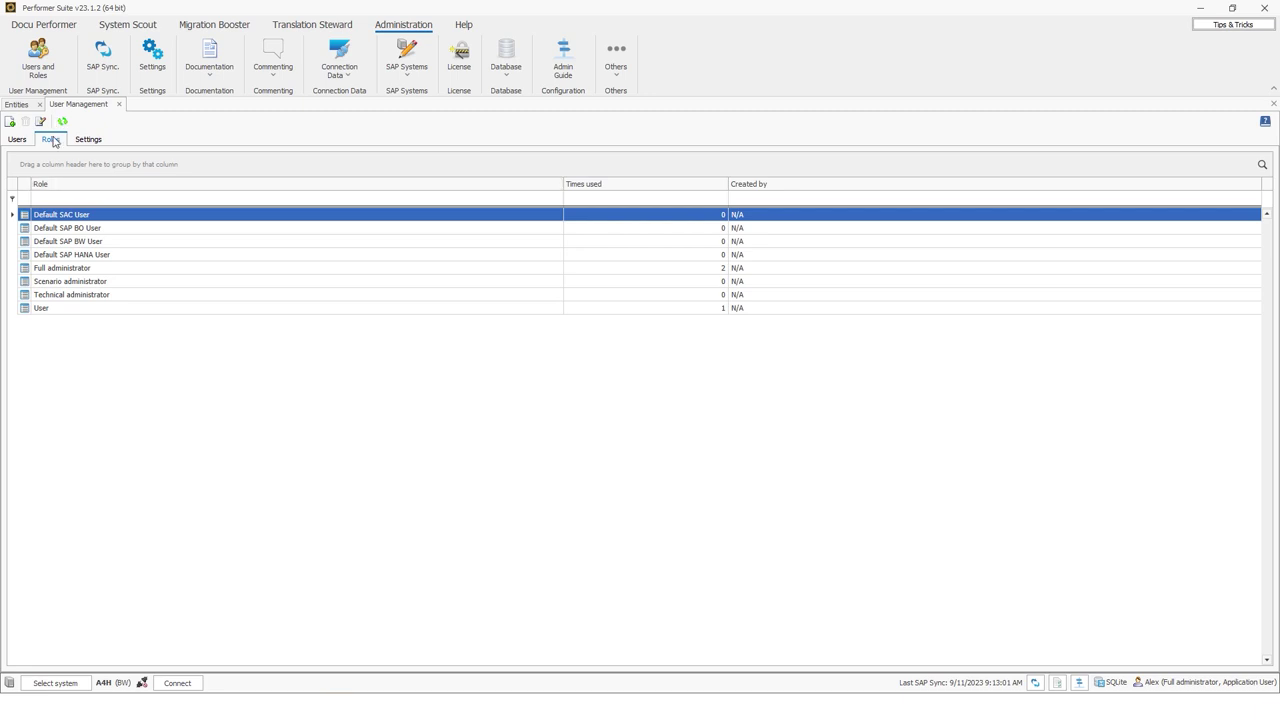
click(58, 226)
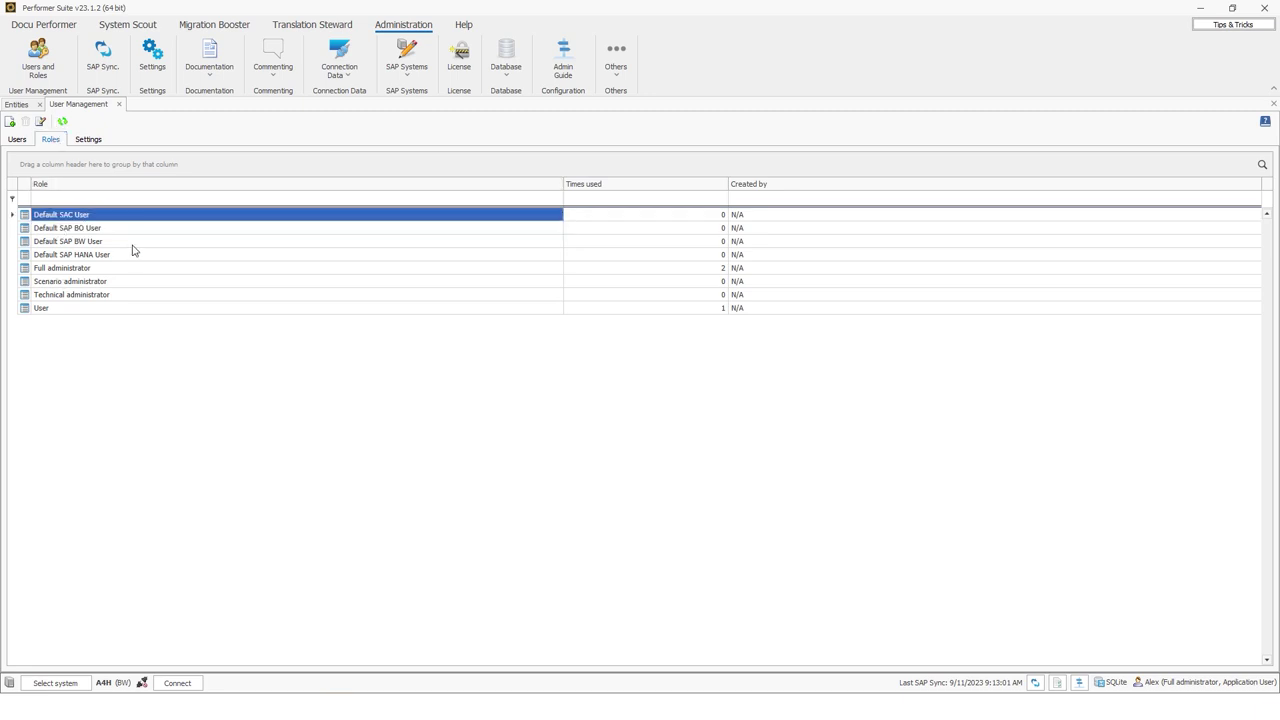
key(Down)
key(Down)
key(Down)
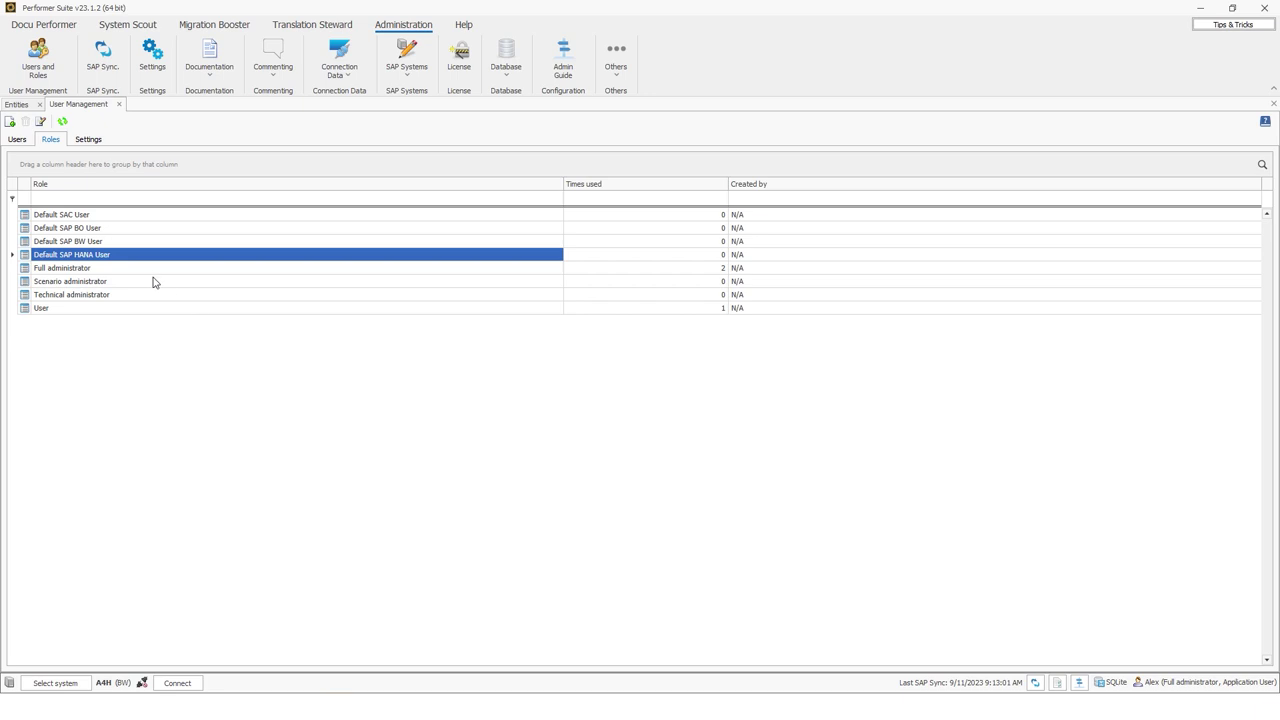
click(80, 269)
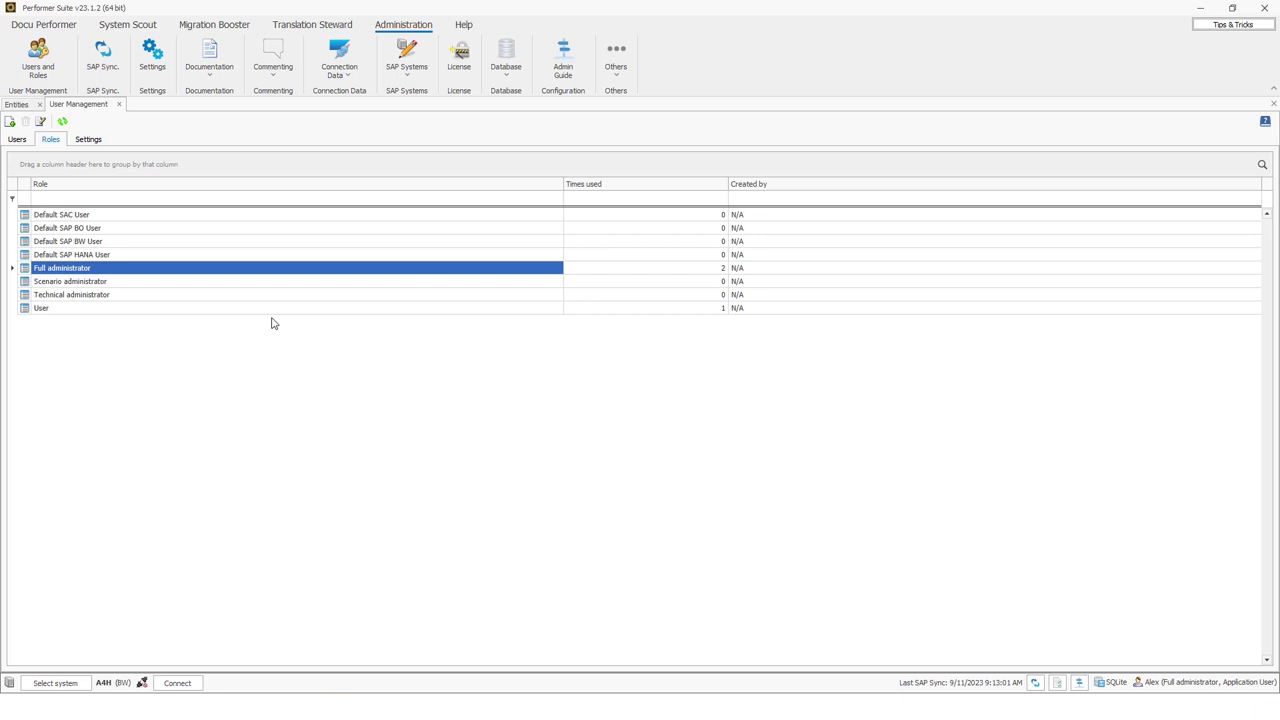
click(92, 284)
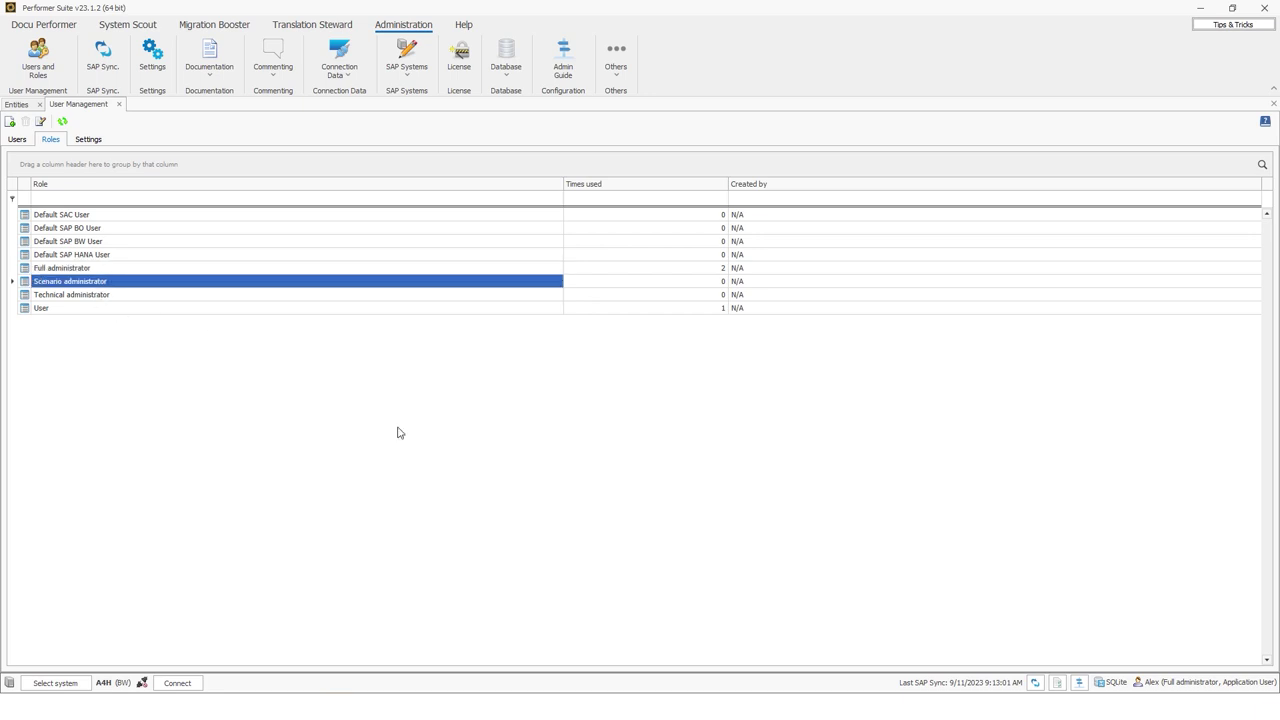
click(93, 296)
click(50, 309)
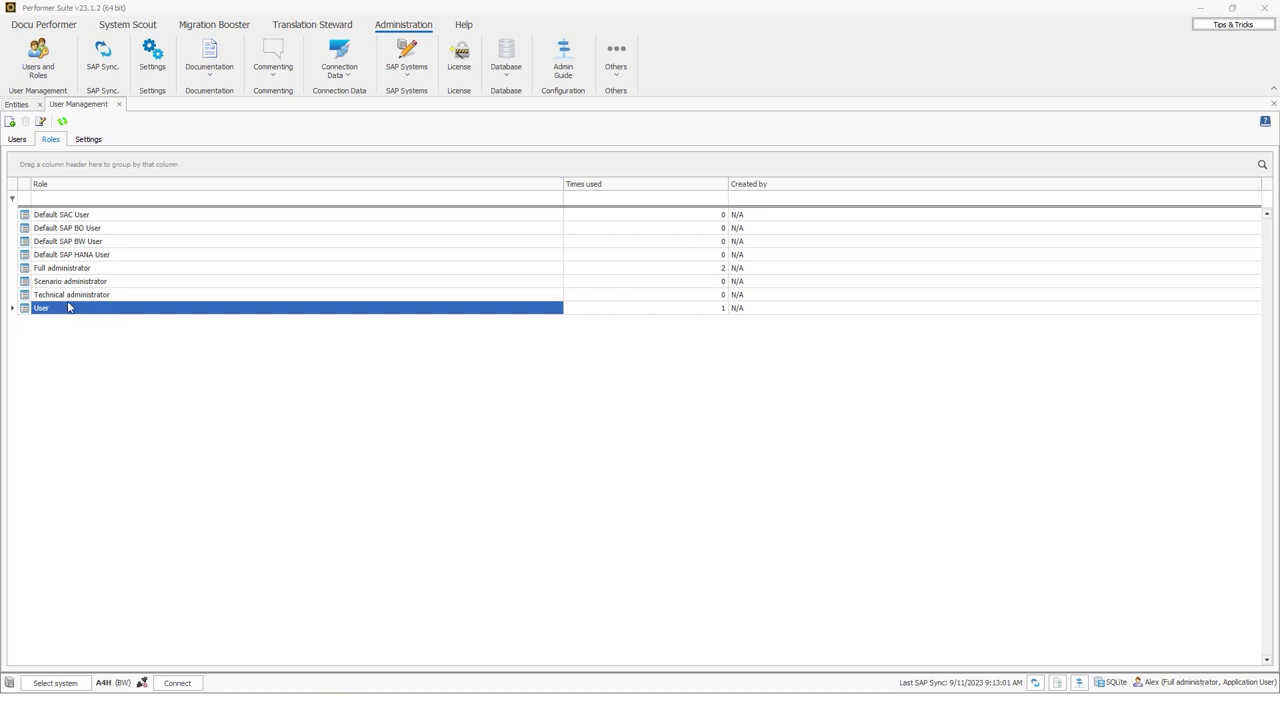
View the Full administrator role's Edit Role/Delete role actions, then select Technical administrator
right_click(62, 270)
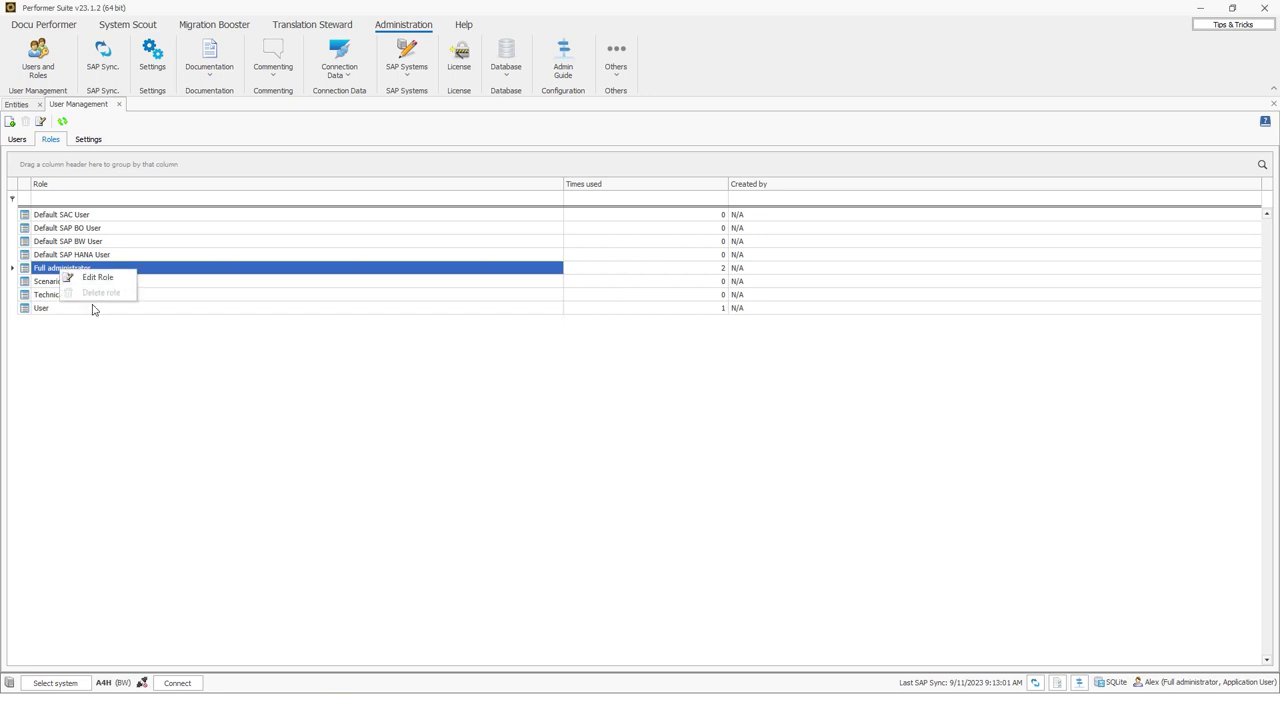
click(75, 318)
click(68, 294)
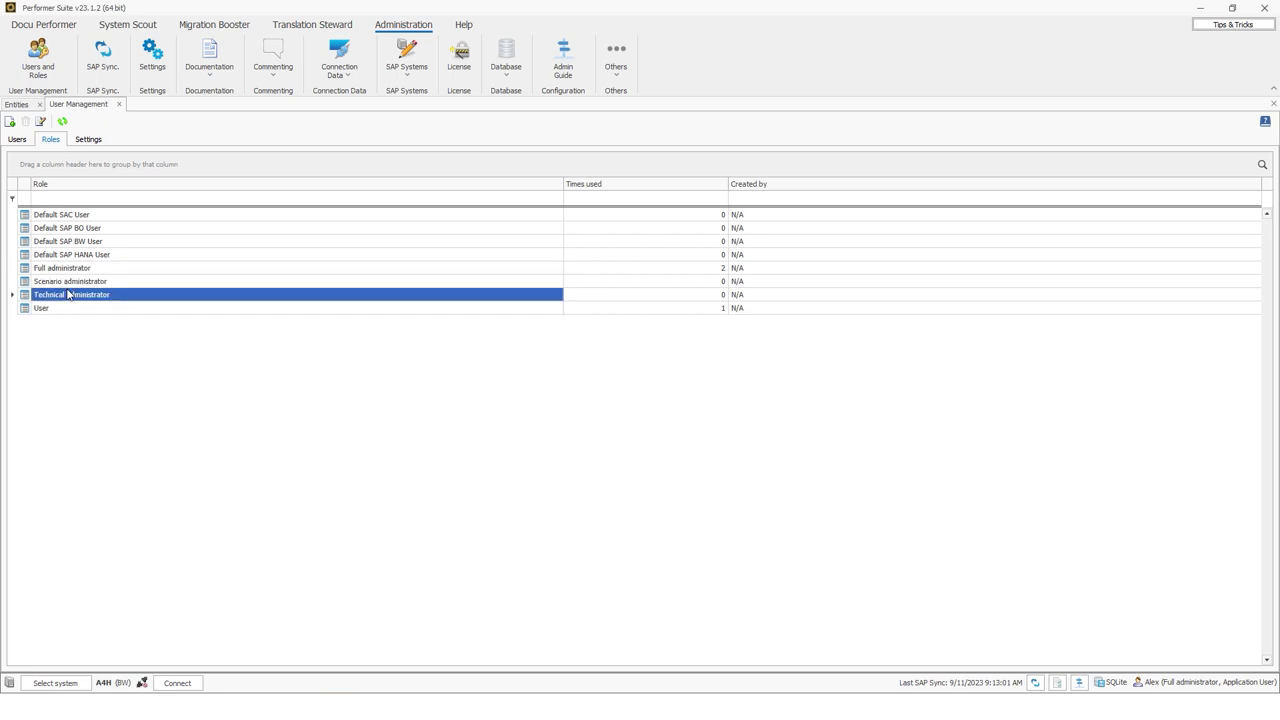
Open Technical administrator in Edit Role and view its Commenting permissions
double_click(68, 294)
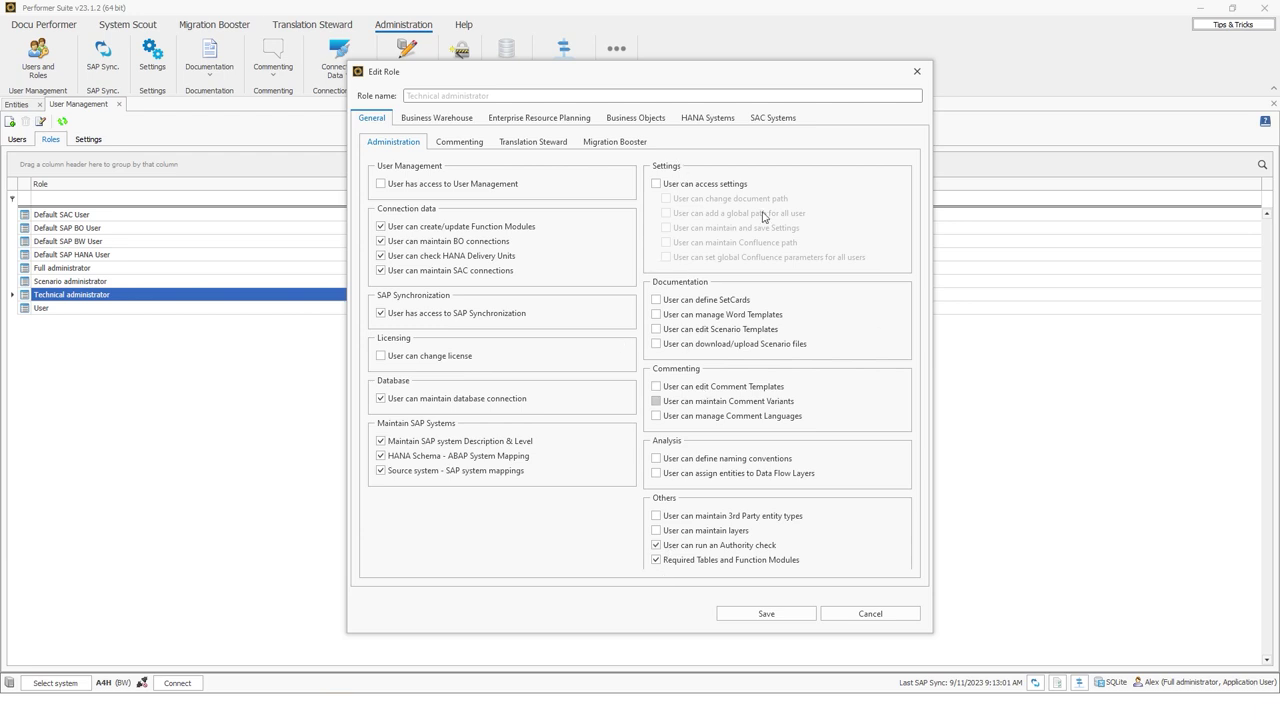
click(441, 143)
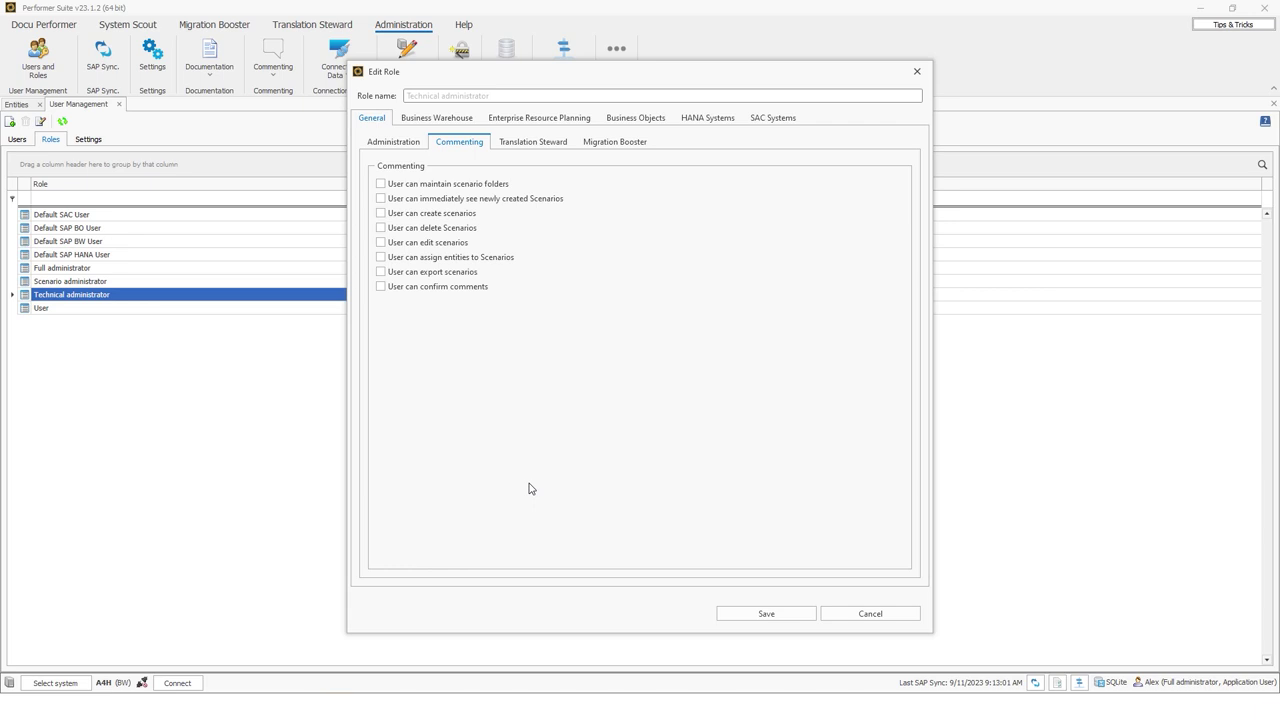
Under Business Warehouse ABAP Entities, uncheck Tables/Views for the Technical administrator role
click(436, 121)
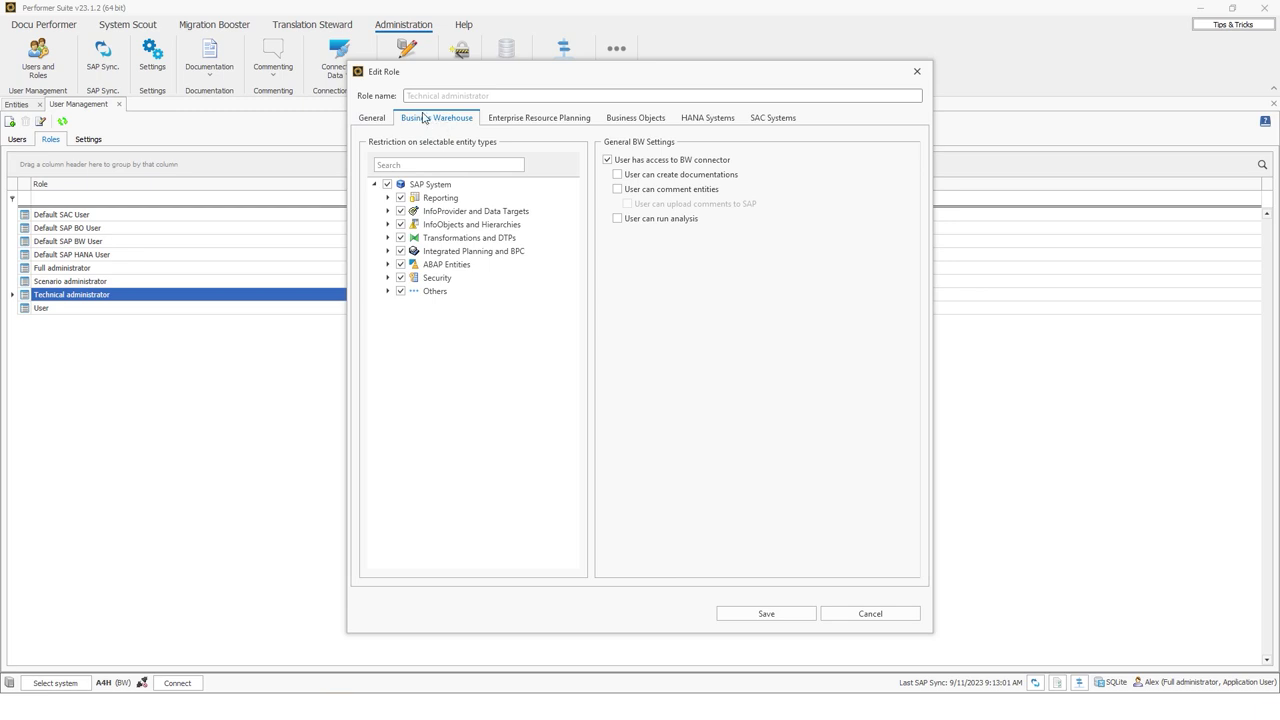
click(387, 264)
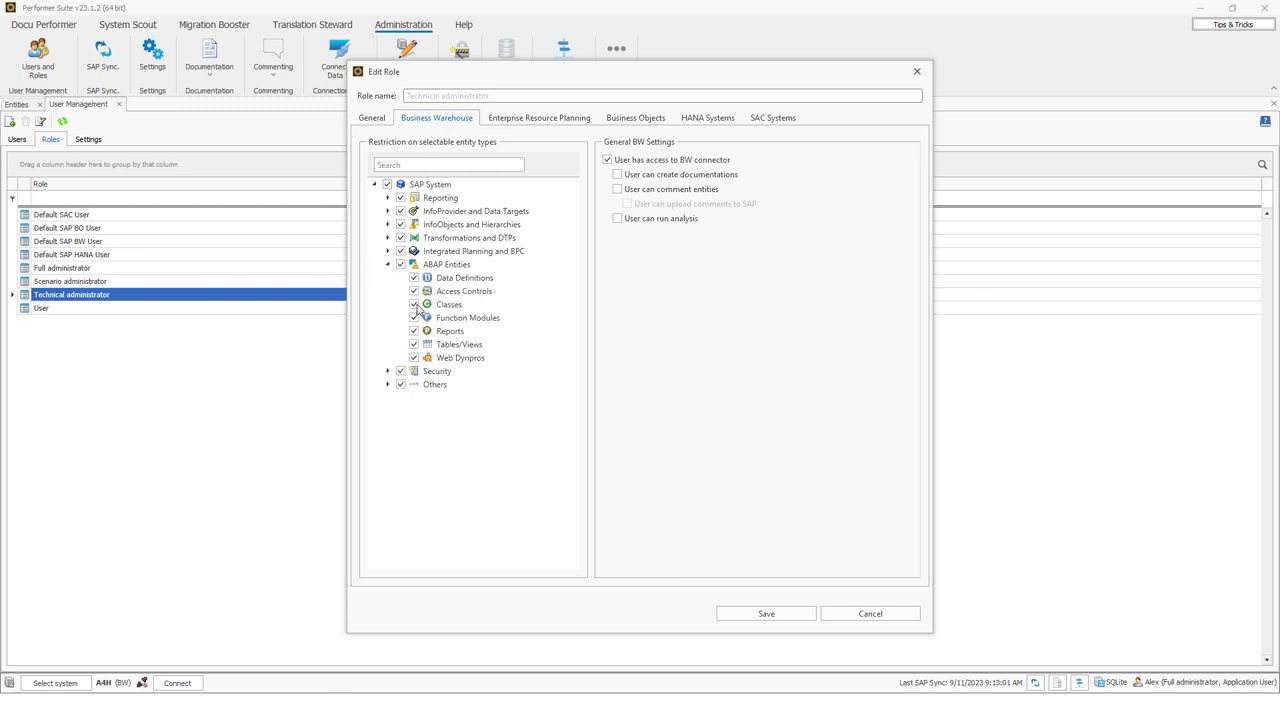
click(414, 344)
Review the role's ERP, Business Objects, HANA and SAC permission tabs, returning to Business Warehouse
click(531, 123)
click(623, 122)
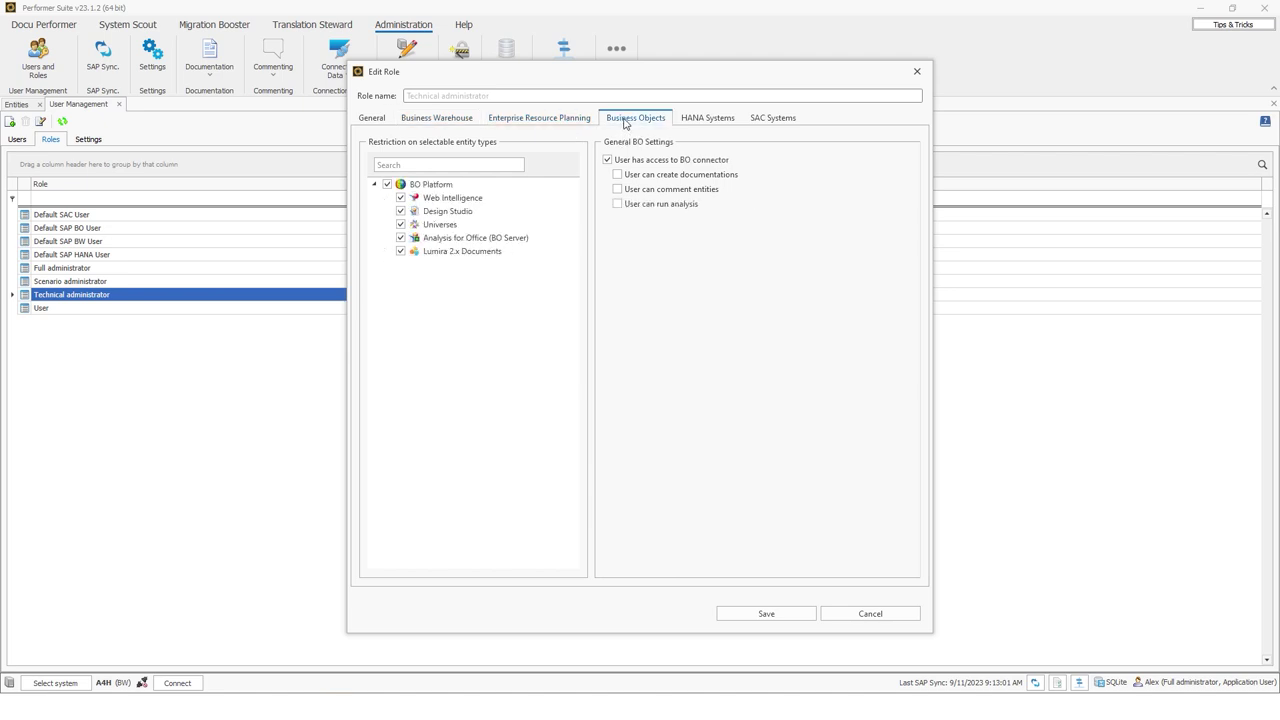
click(700, 122)
click(790, 122)
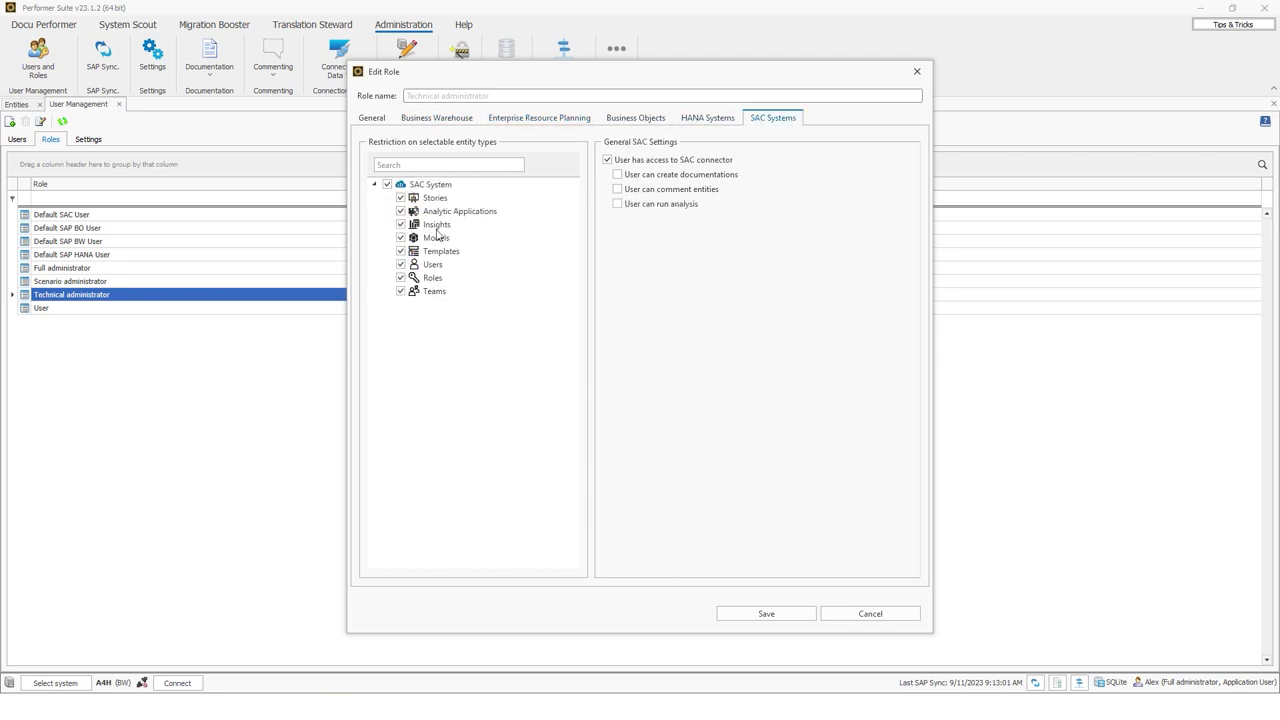
click(726, 122)
click(645, 122)
click(455, 118)
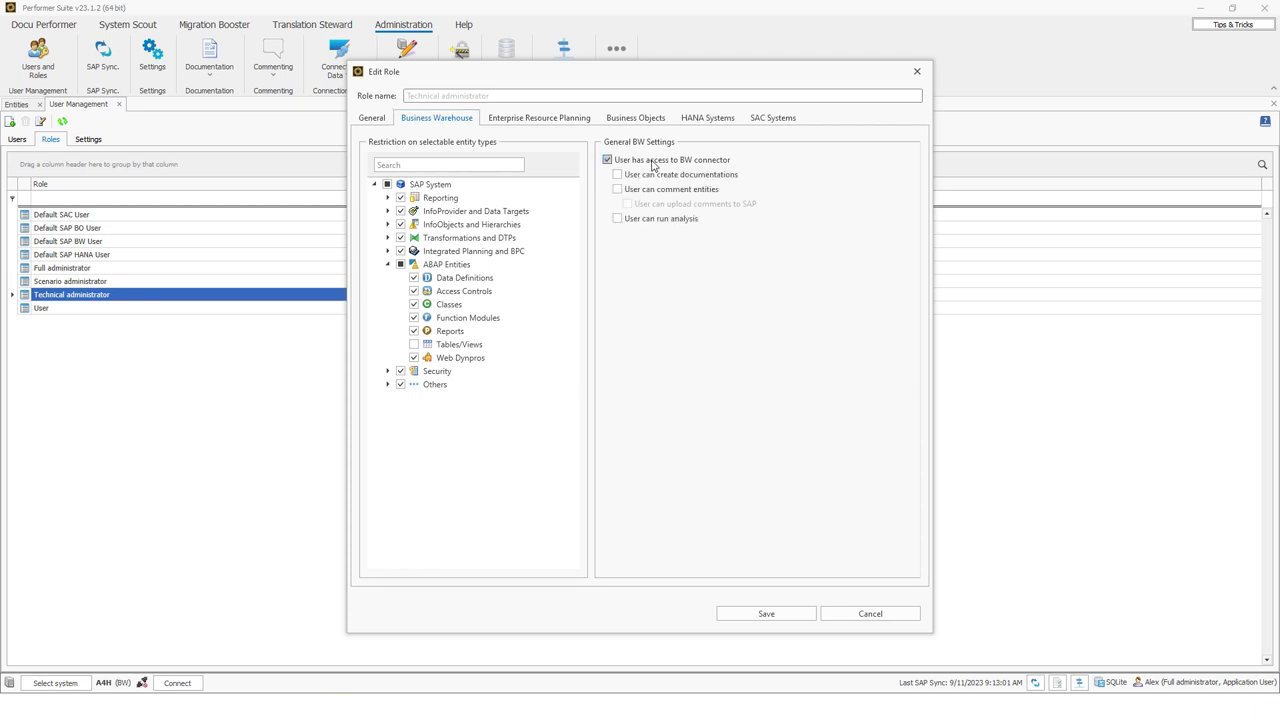
click(640, 119)
click(710, 120)
click(782, 118)
click(436, 121)
Close the role editor without saving, then cancel the new role without adding it
click(868, 612)
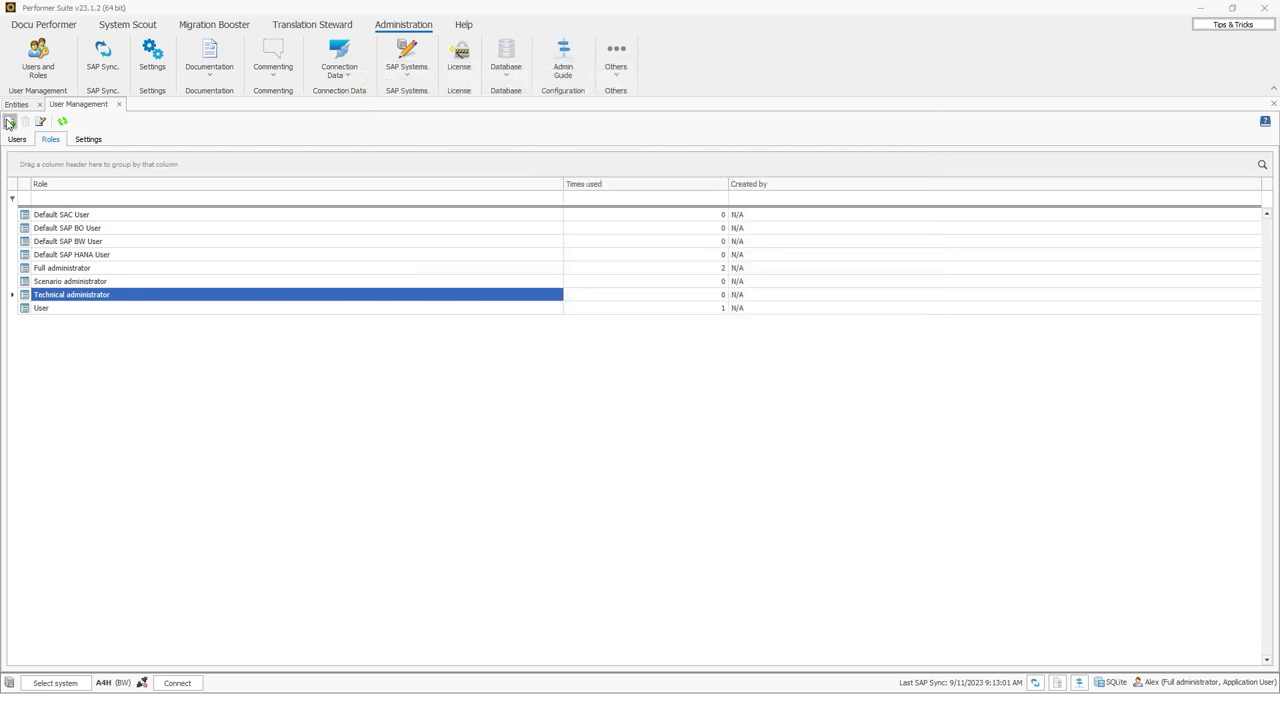
click(8, 122)
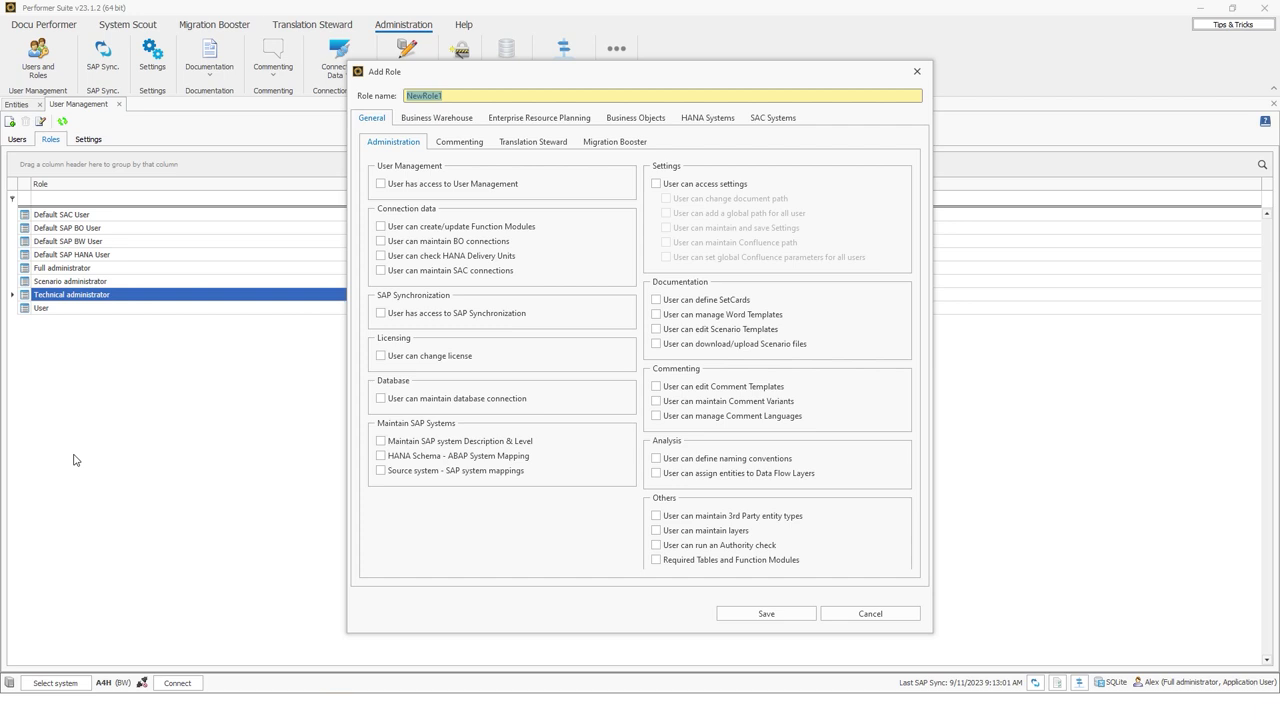
click(842, 616)
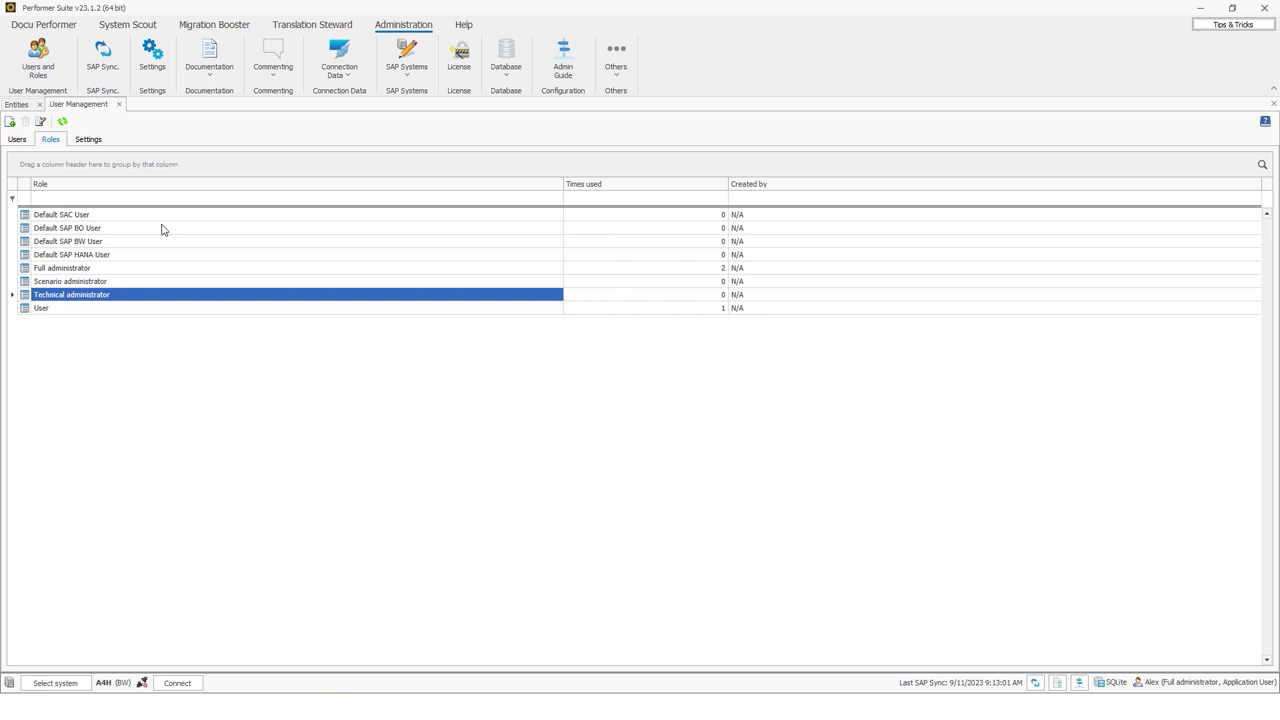
In the login settings, toggle 'Allow Application login with SAP BW Users' off and back on
click(104, 139)
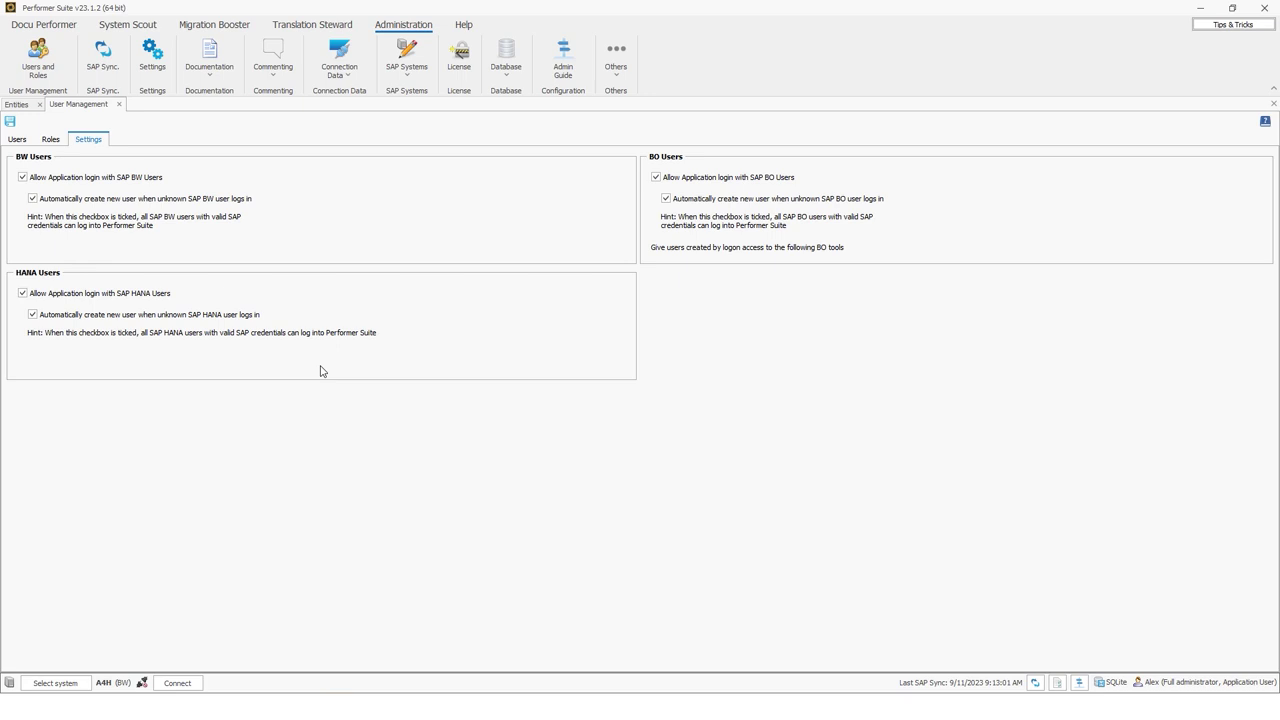
click(69, 182)
click(67, 182)
Launch a second Performer Suite instance and tick automatic creation of unknown SAP BW users
right_click(845, 715)
click(886, 633)
click(58, 204)
Show the users list and look through two of the existing user entries
click(24, 143)
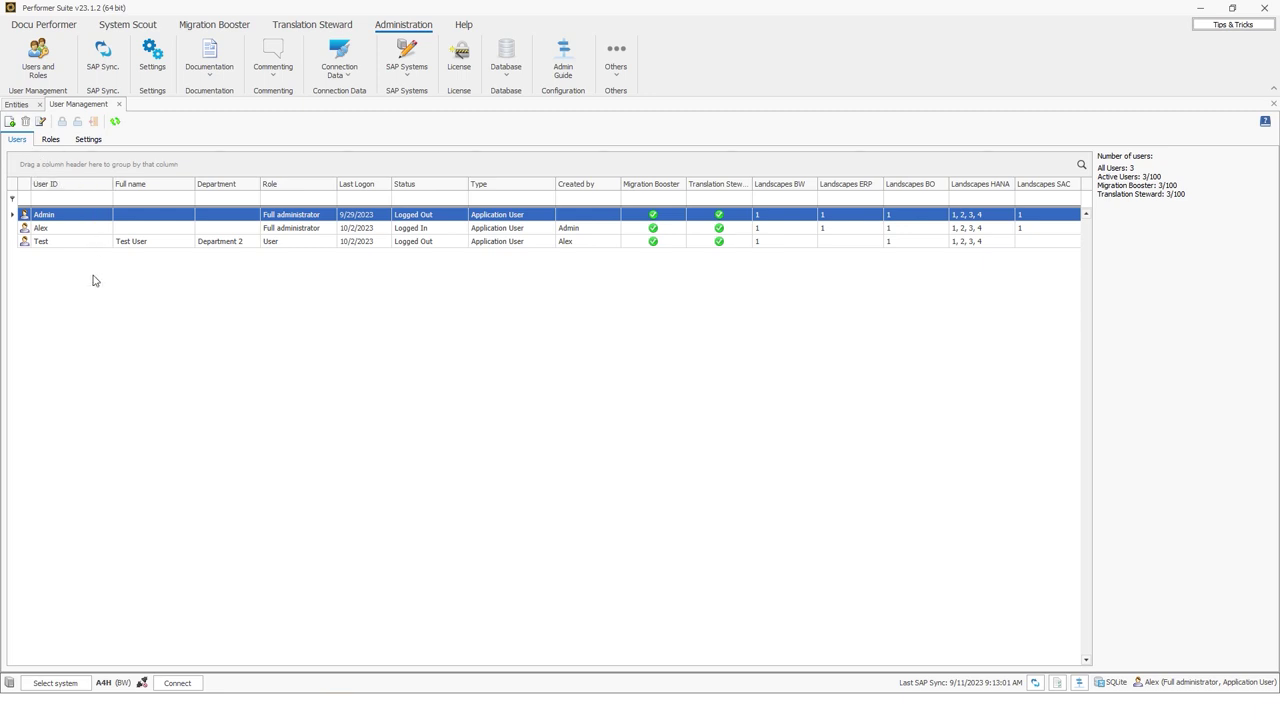
click(44, 230)
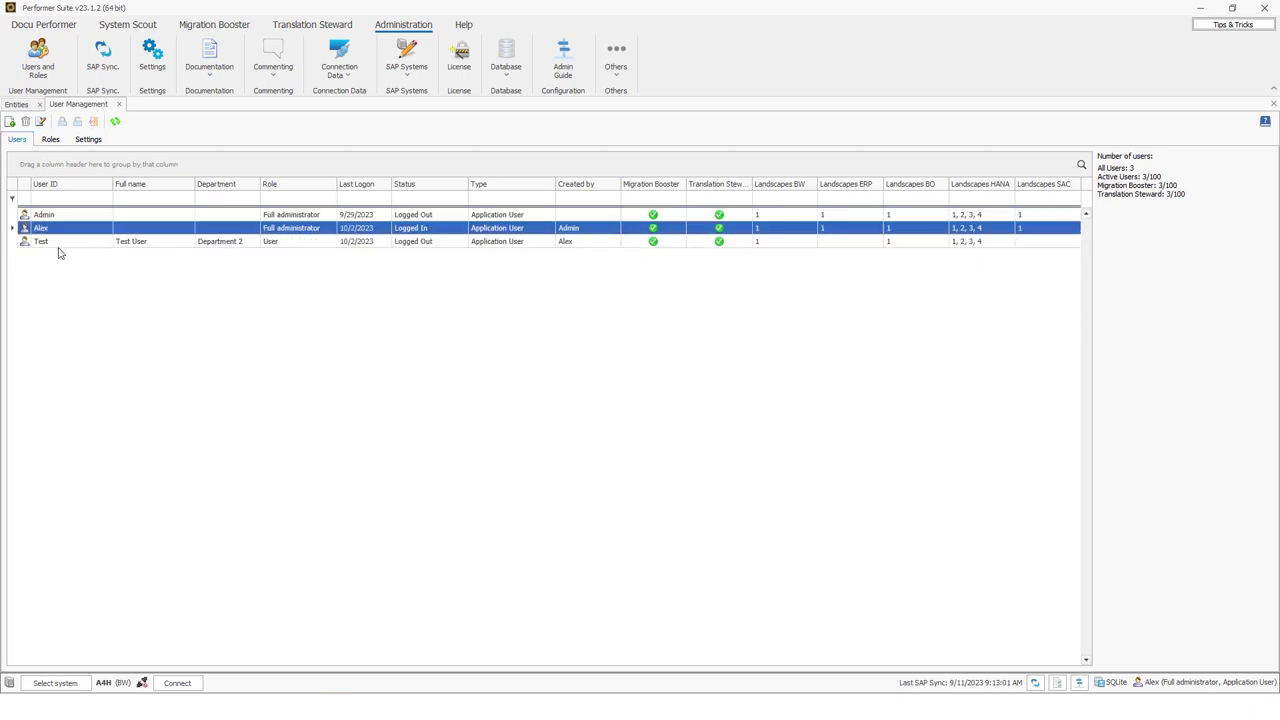
click(62, 216)
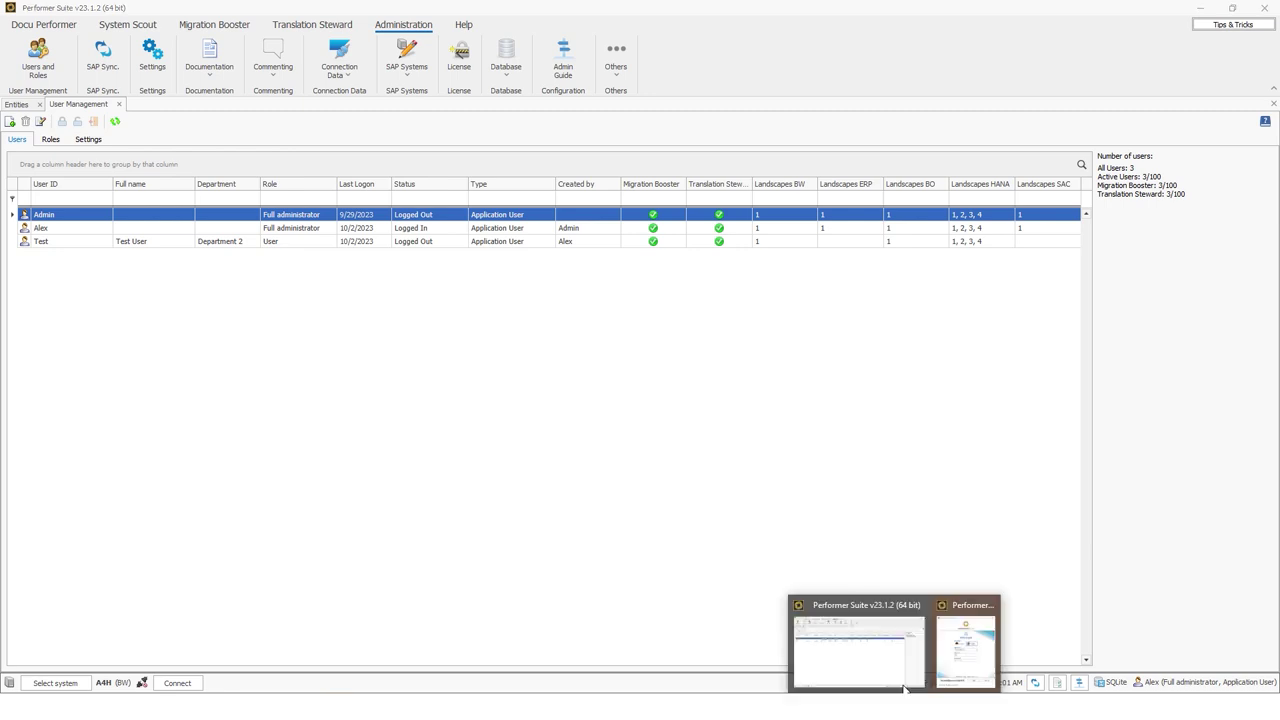
In the second instance's login, choose SAP BW/ERP User on system A4H and check the user ID and password
click(968, 655)
click(628, 336)
click(610, 362)
click(604, 366)
click(600, 378)
click(632, 408)
key(ctrl+a)
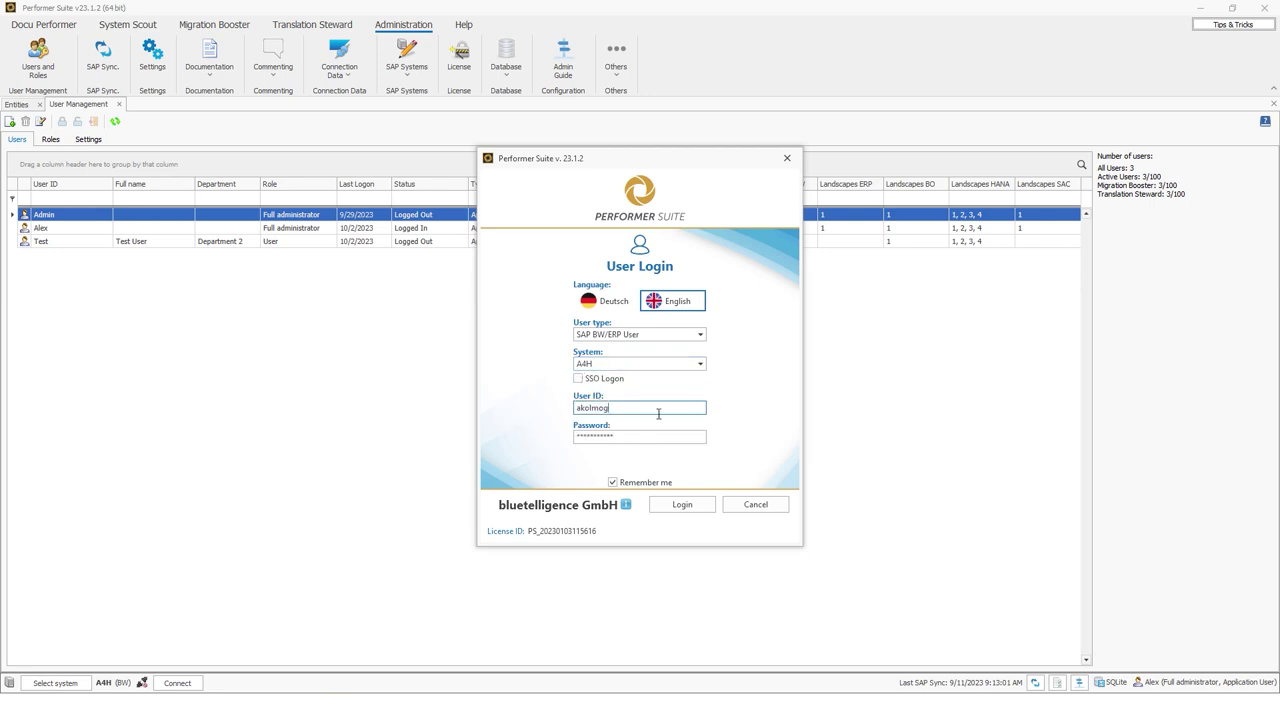
key(Tab)
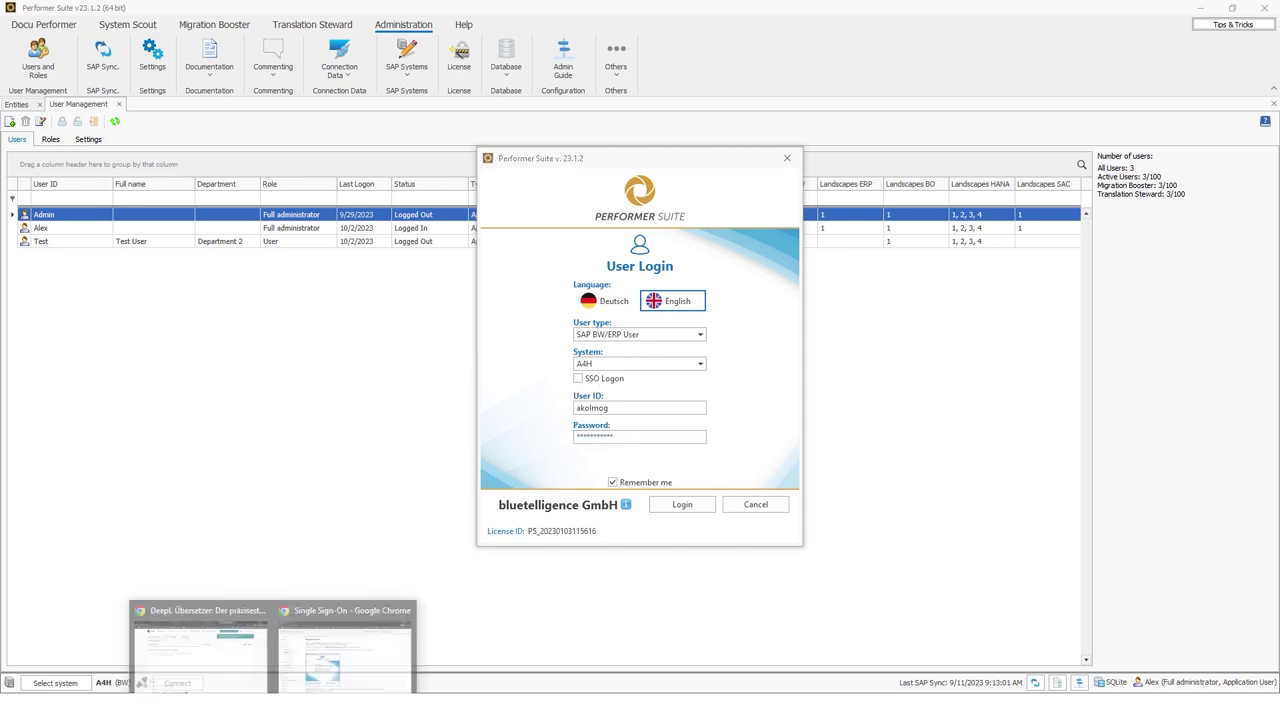
click(337, 654)
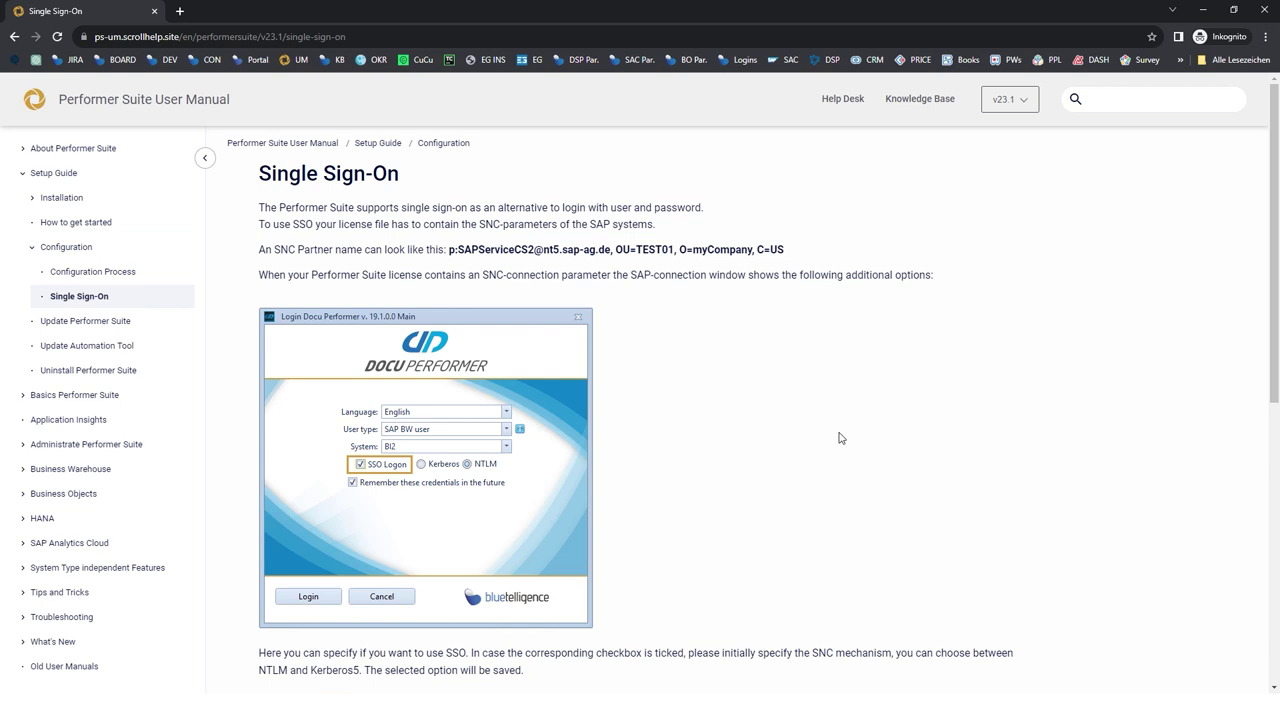
double_click(284, 250)
click(386, 251)
click(1203, 10)
Log in as the SAP BW user, decline sharing usage data, and start in Docu Performer
click(645, 408)
drag(645, 408, 527, 410)
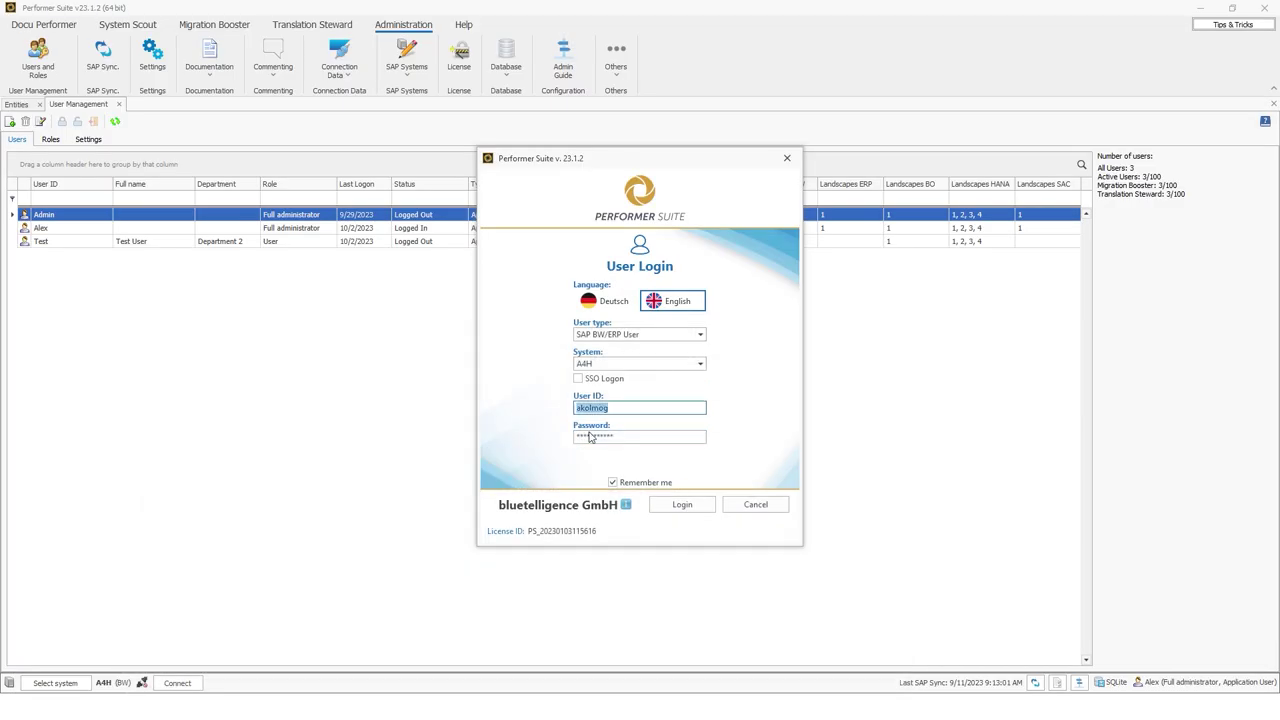
click(674, 510)
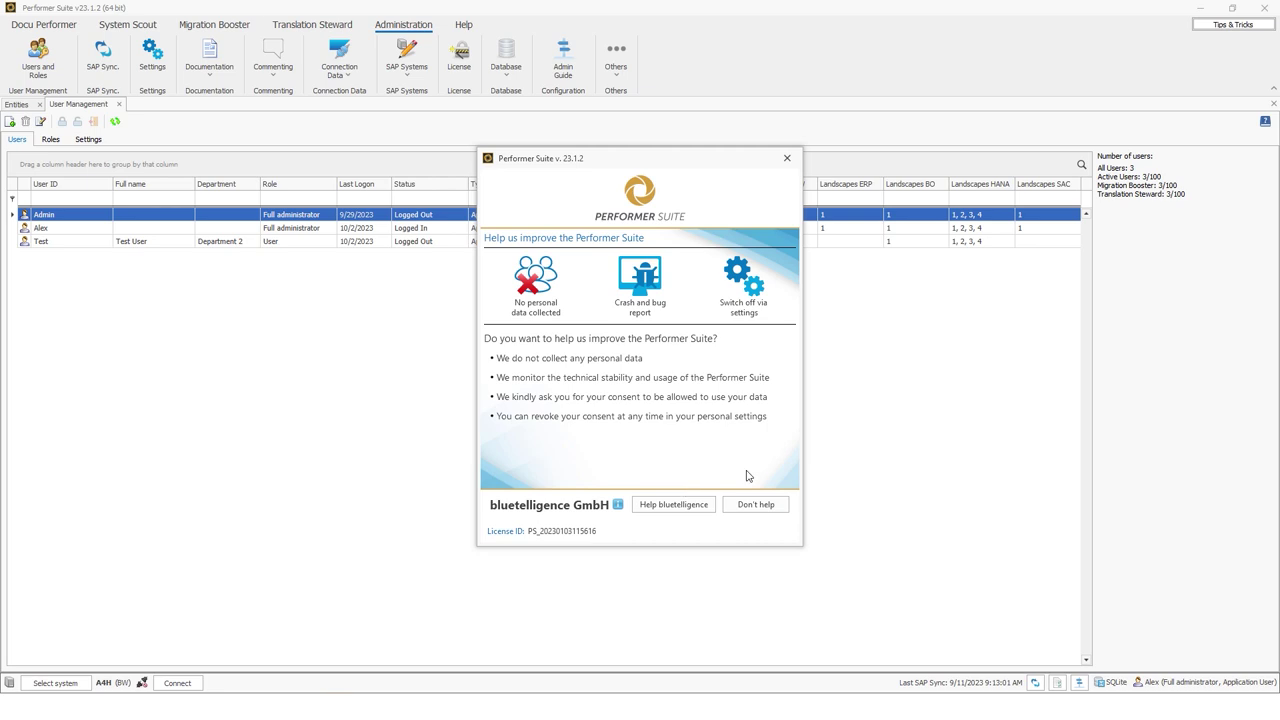
click(758, 505)
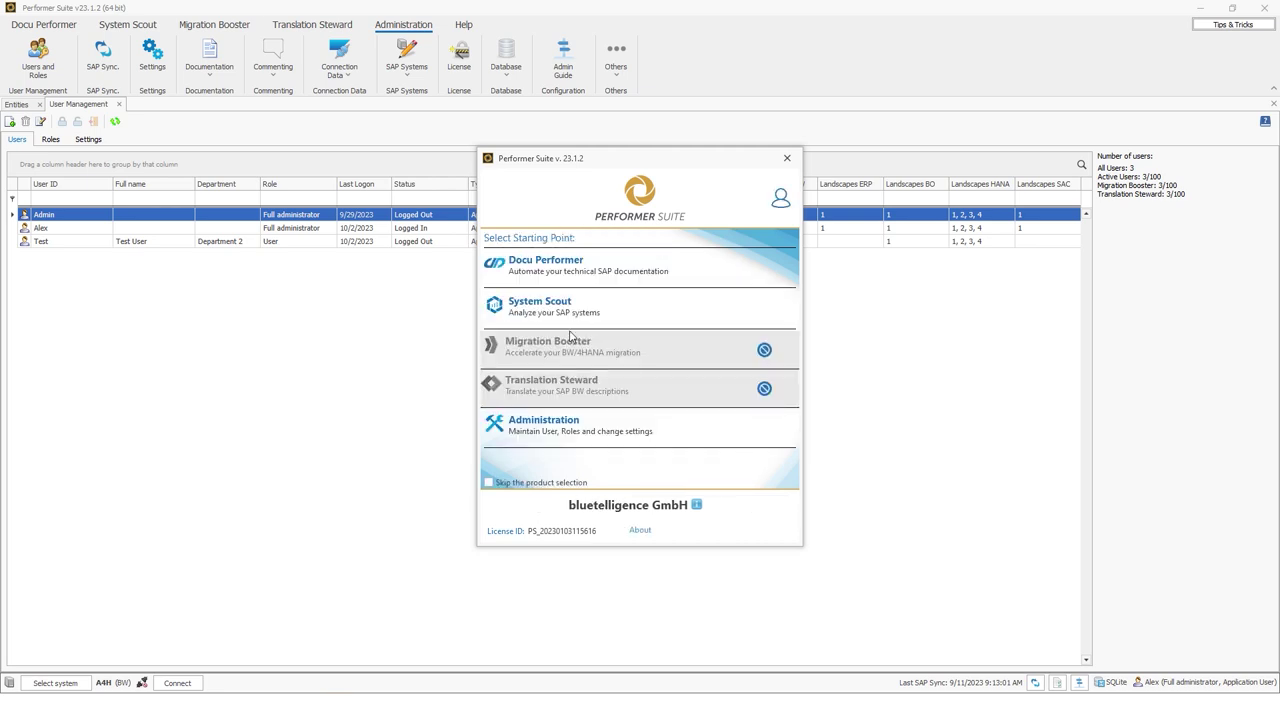
click(537, 271)
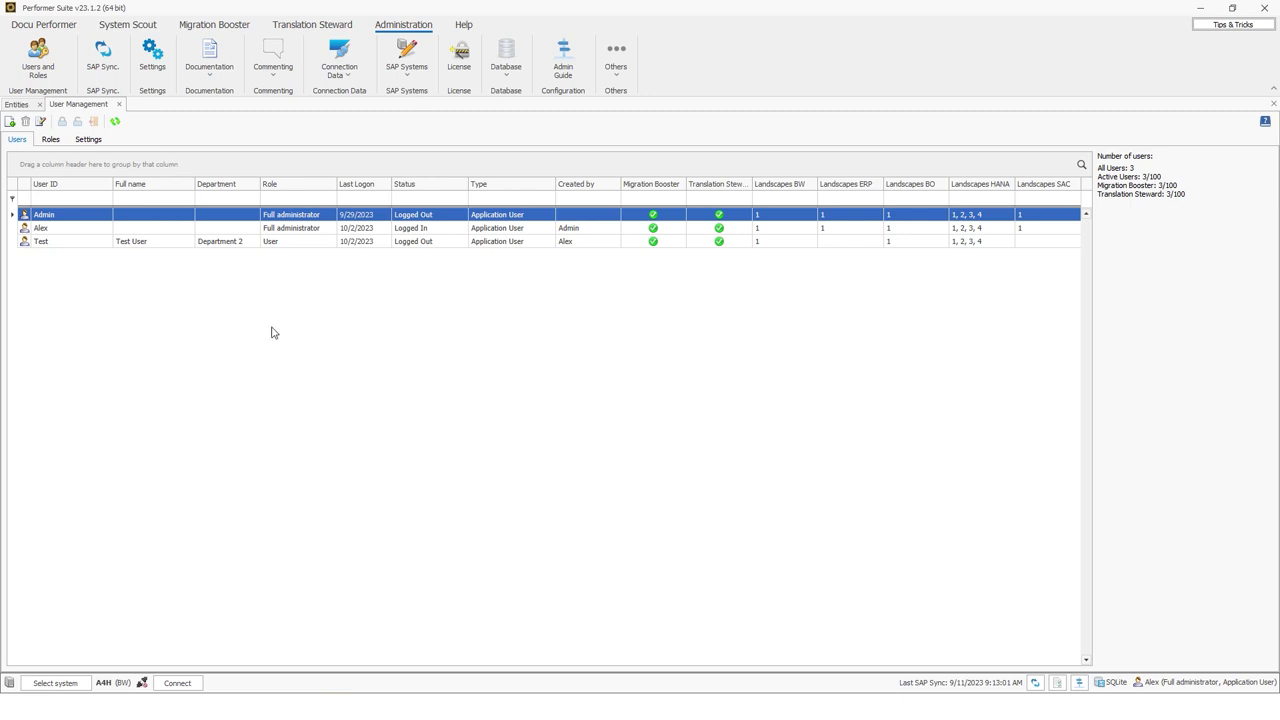
Refresh the users list and open the new SAP BW user: Default SAP BW User role, A4H landscape
click(115, 122)
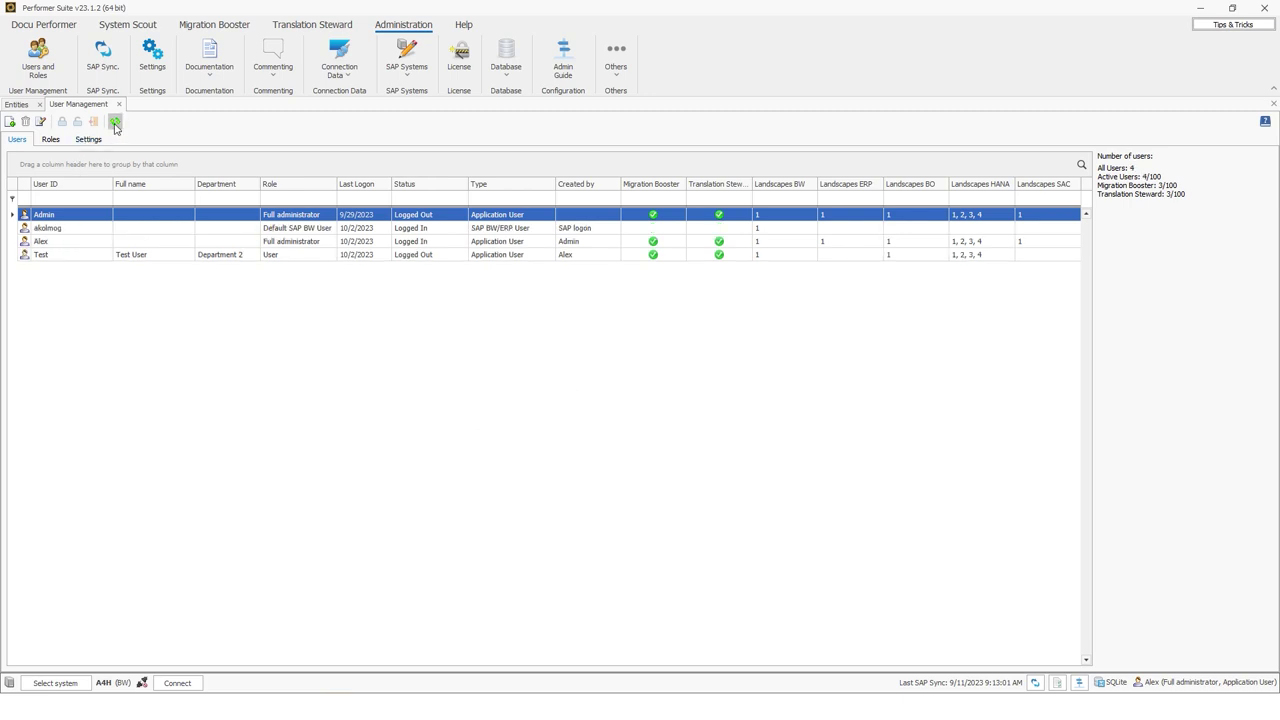
click(66, 232)
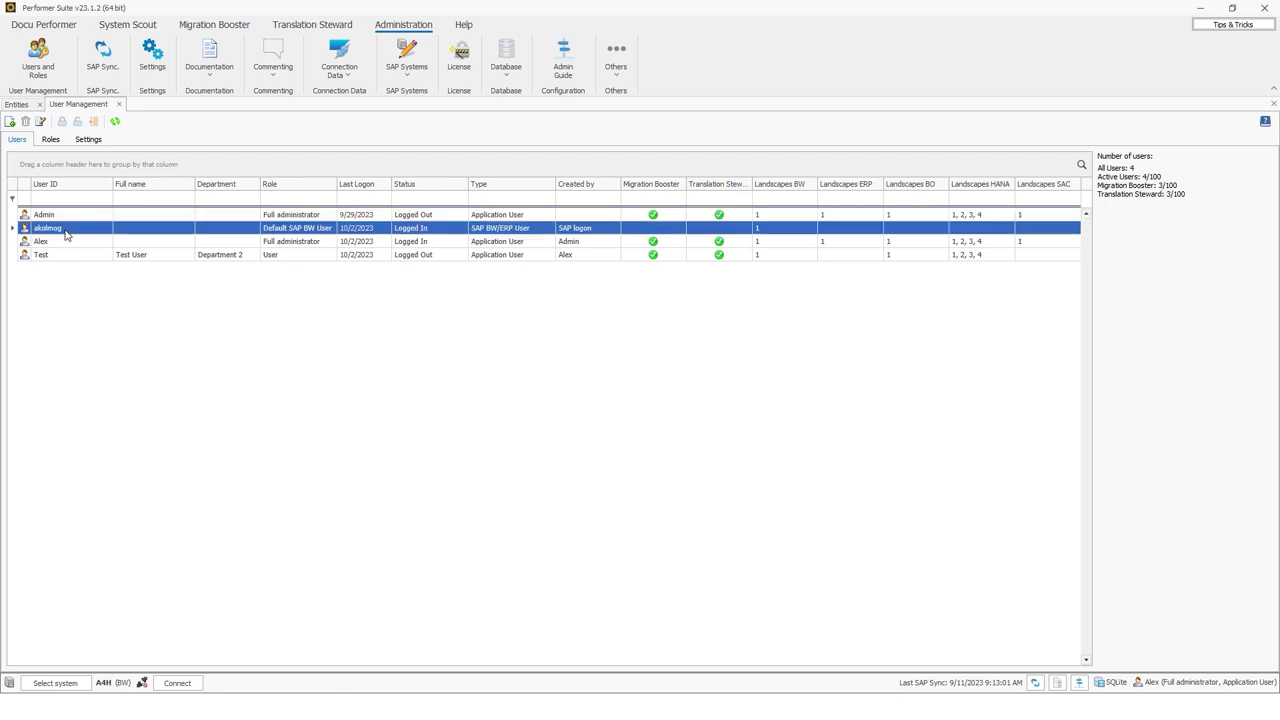
double_click(66, 233)
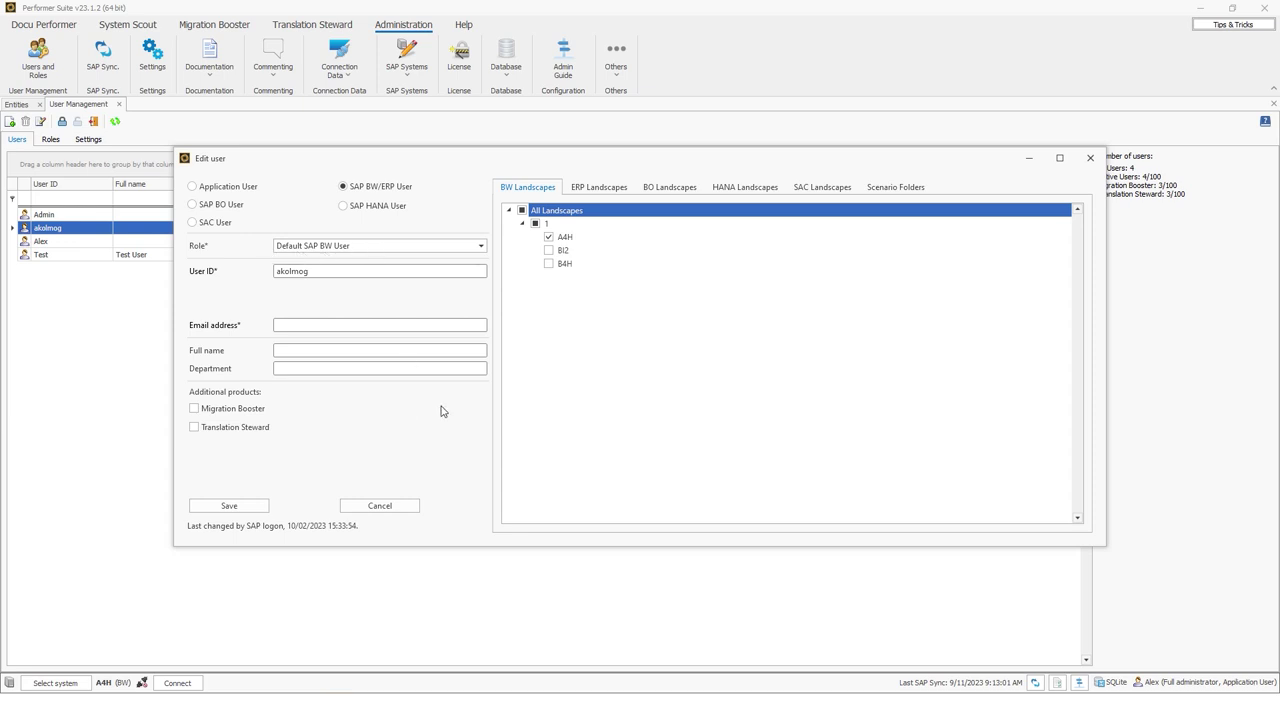
click(574, 240)
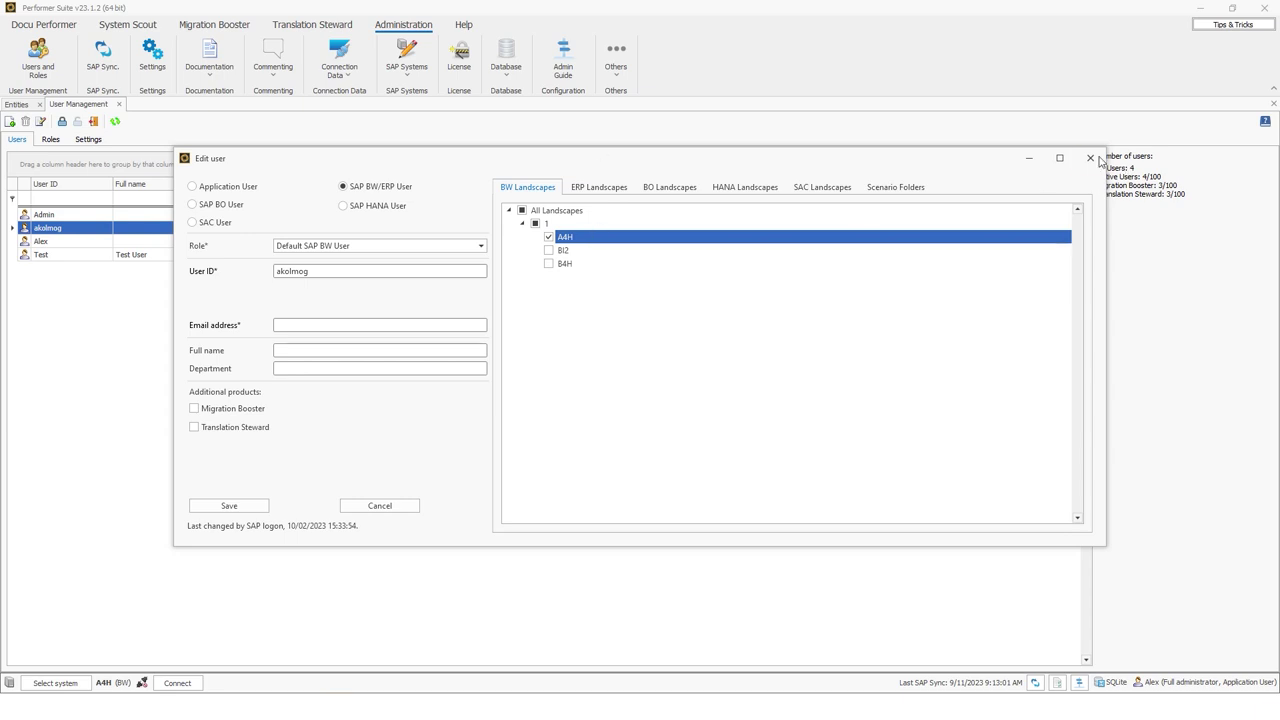
Close the user details and enter the new user's name in the Welcome dialog
key(Escape)
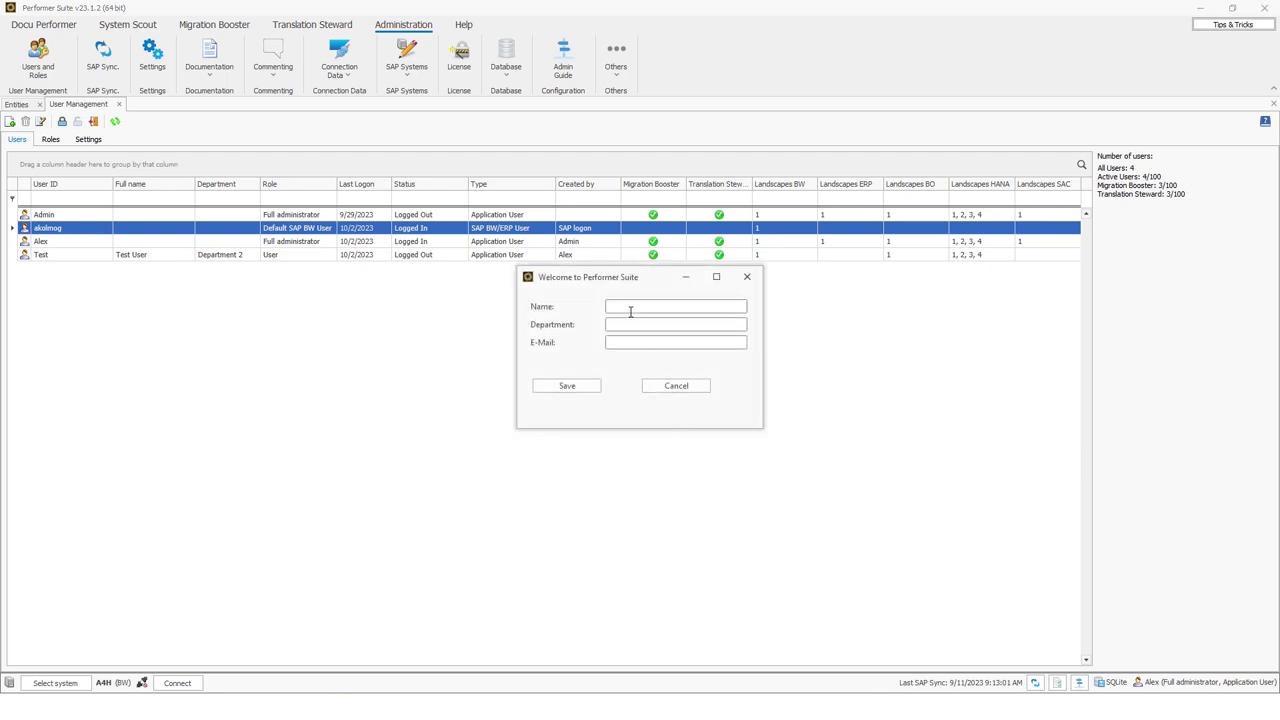
click(633, 308)
text(Alex)
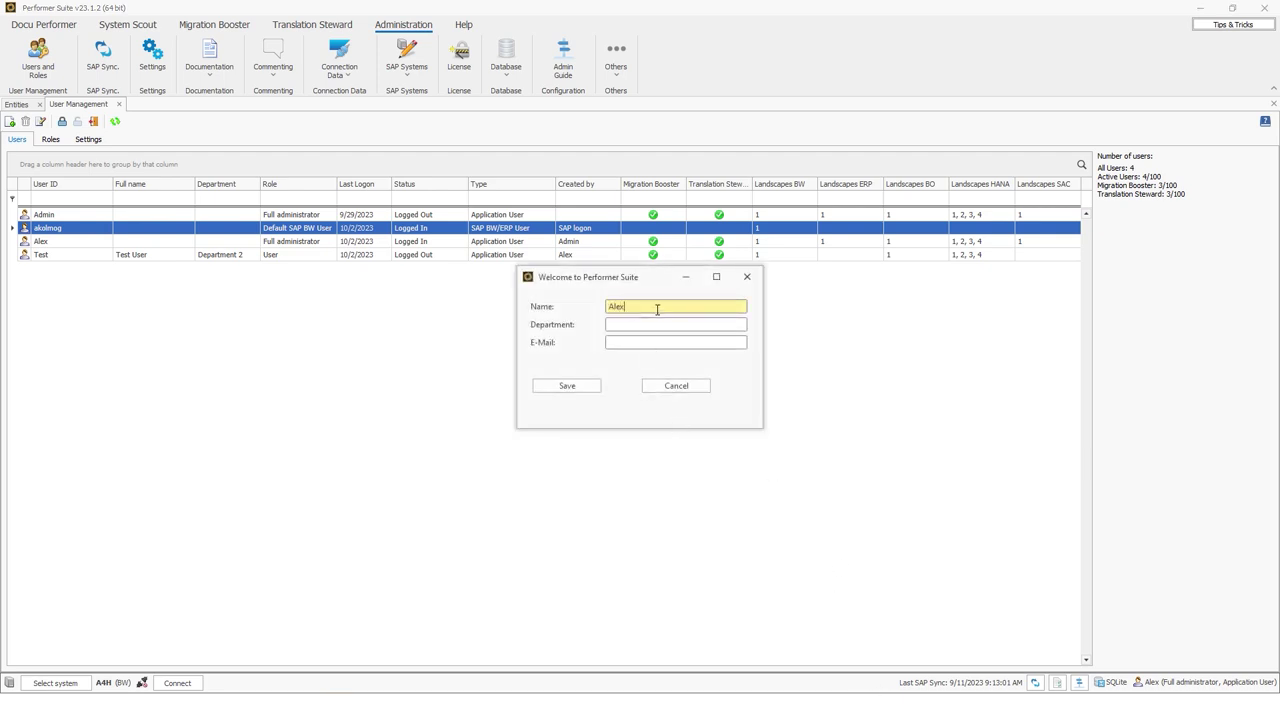
key(BackSpace)
key(BackSpace)
key(BackSpace)
key(BackSpace)
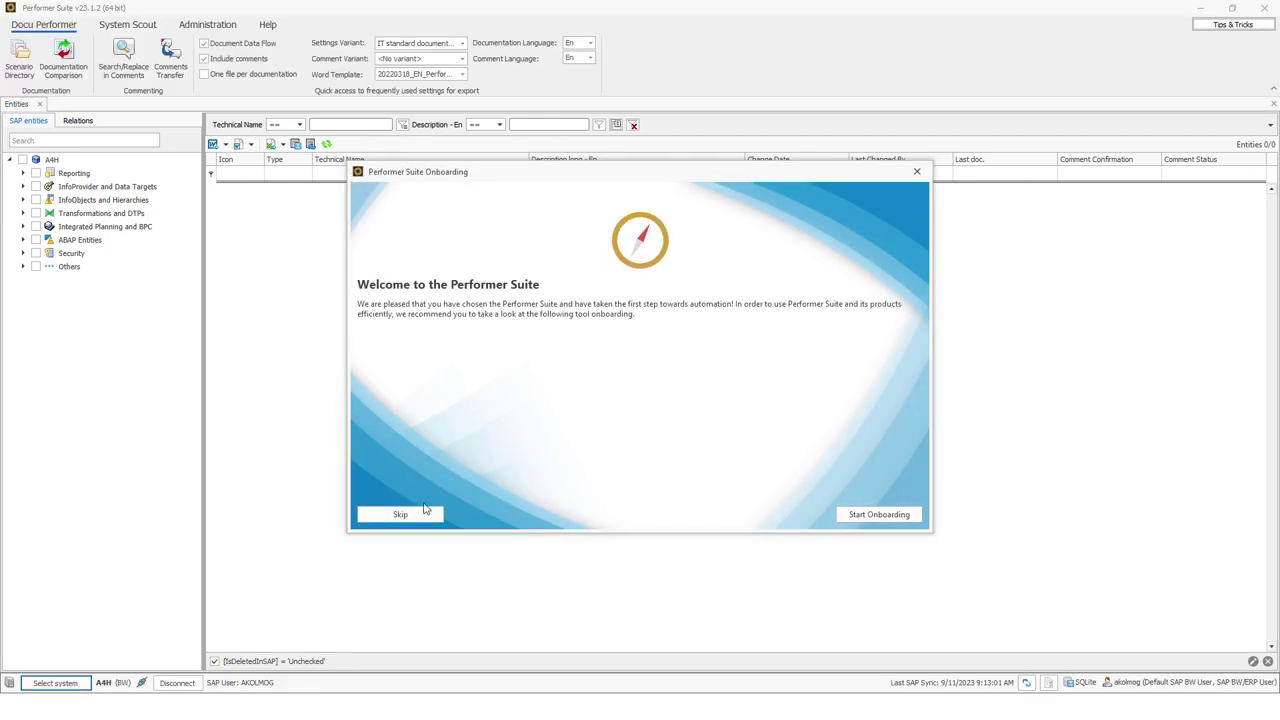
Skip the onboarding tour, select system A4H, then return to the admin window
click(420, 512)
click(638, 380)
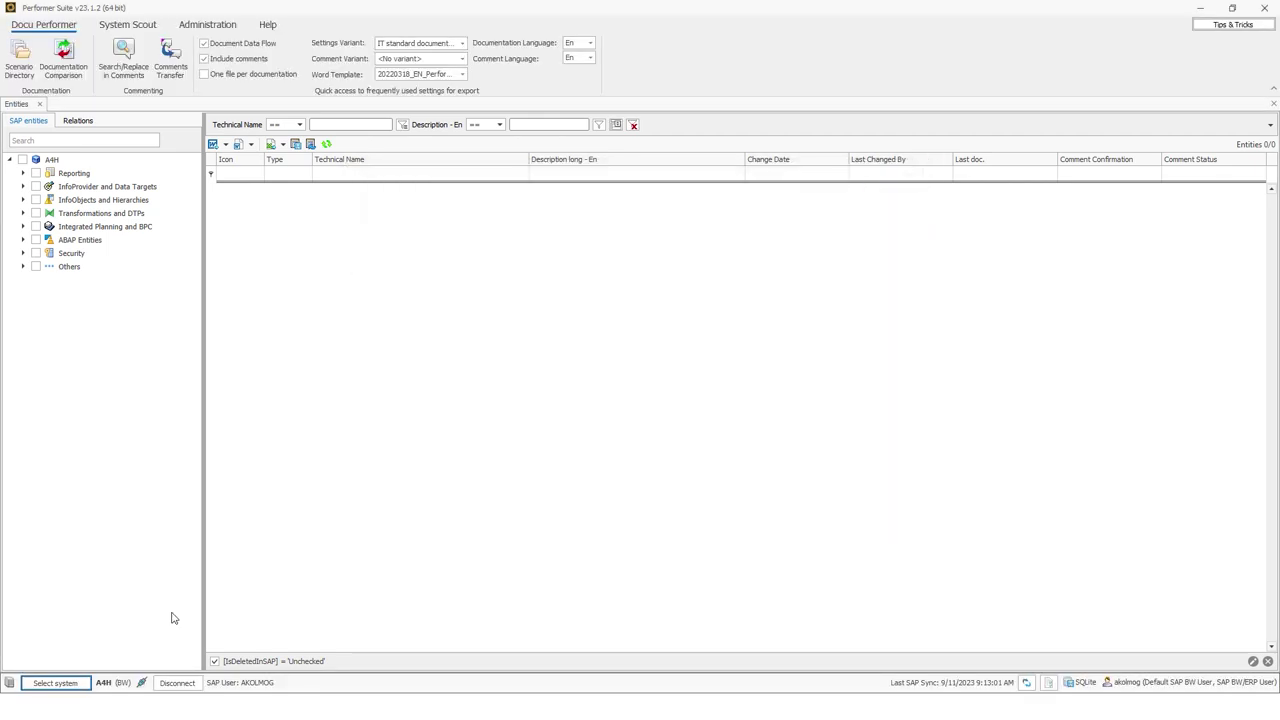
click(55, 683)
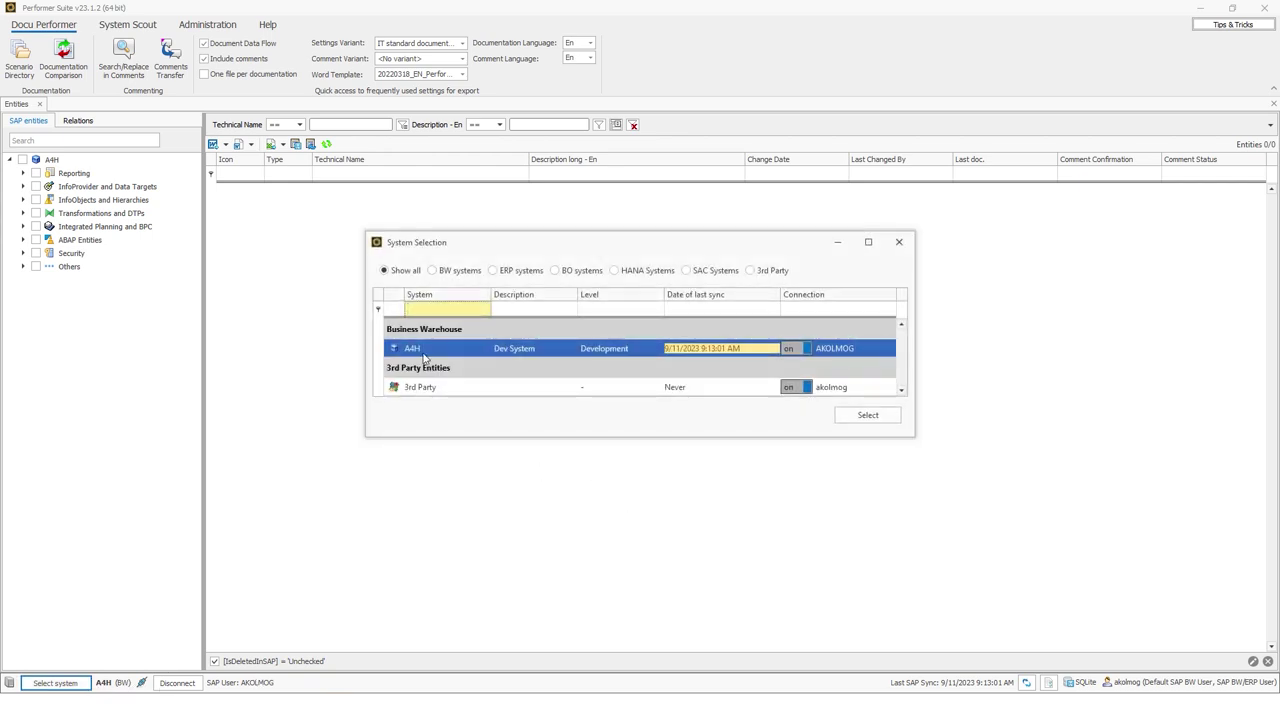
click(645, 351)
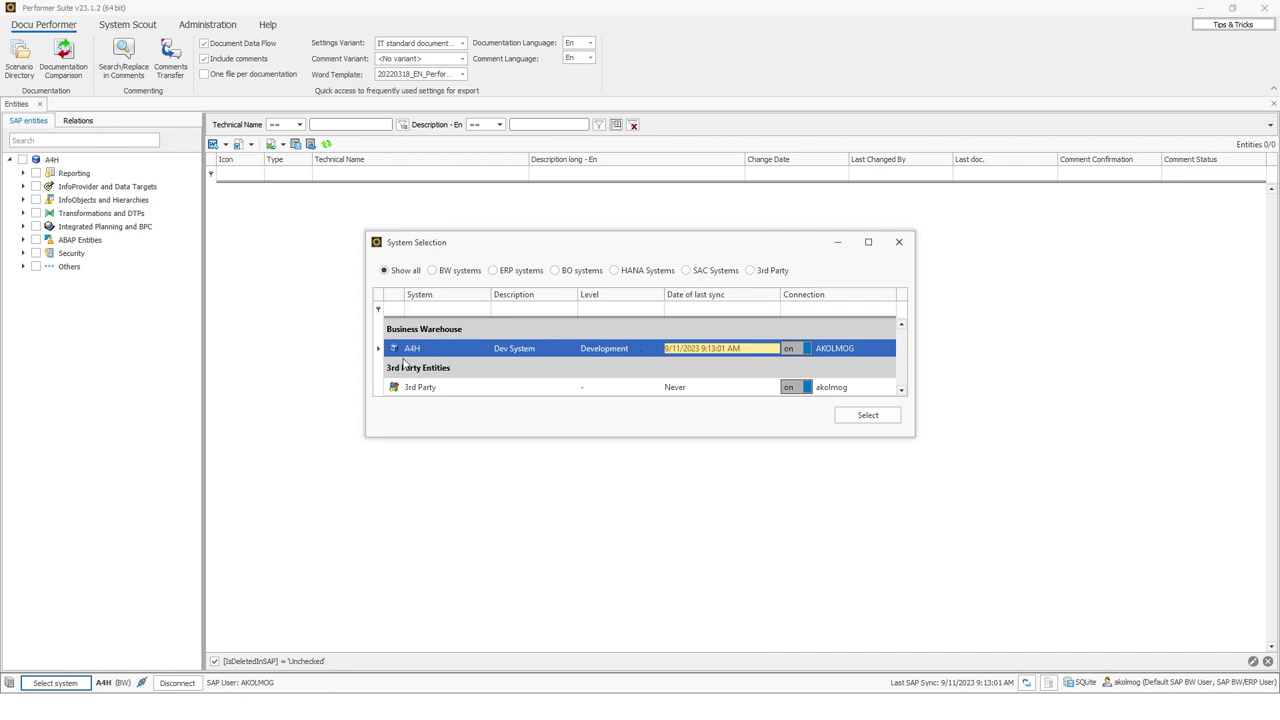
click(899, 241)
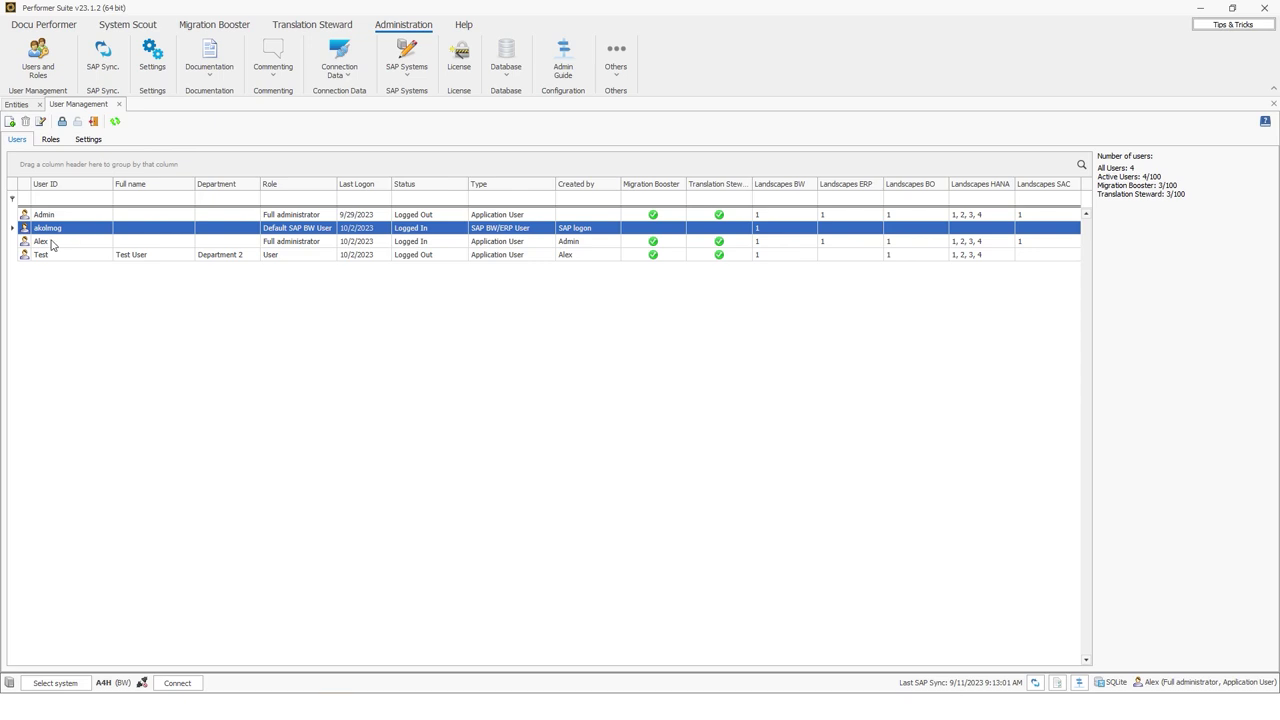
Tick BI2 and B4H landscapes for the auto-created SAP BW user, then close Edit user
double_click(47, 229)
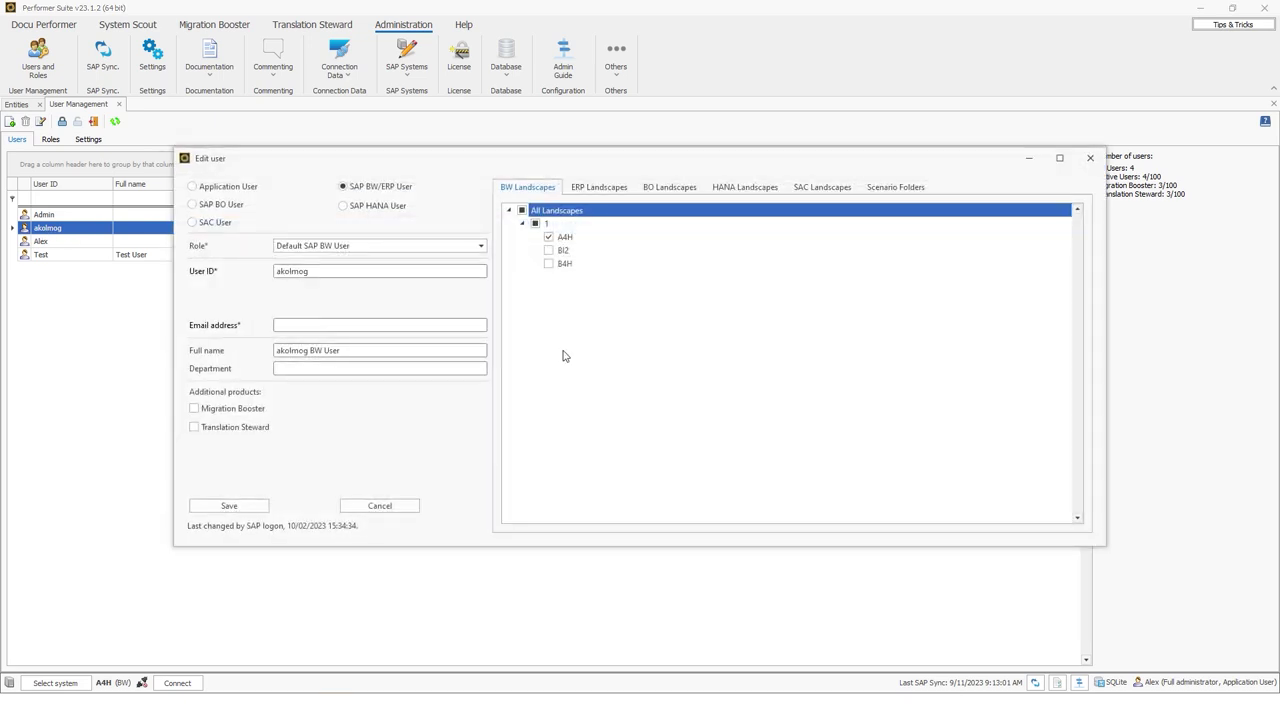
click(548, 250)
click(548, 263)
click(1090, 158)
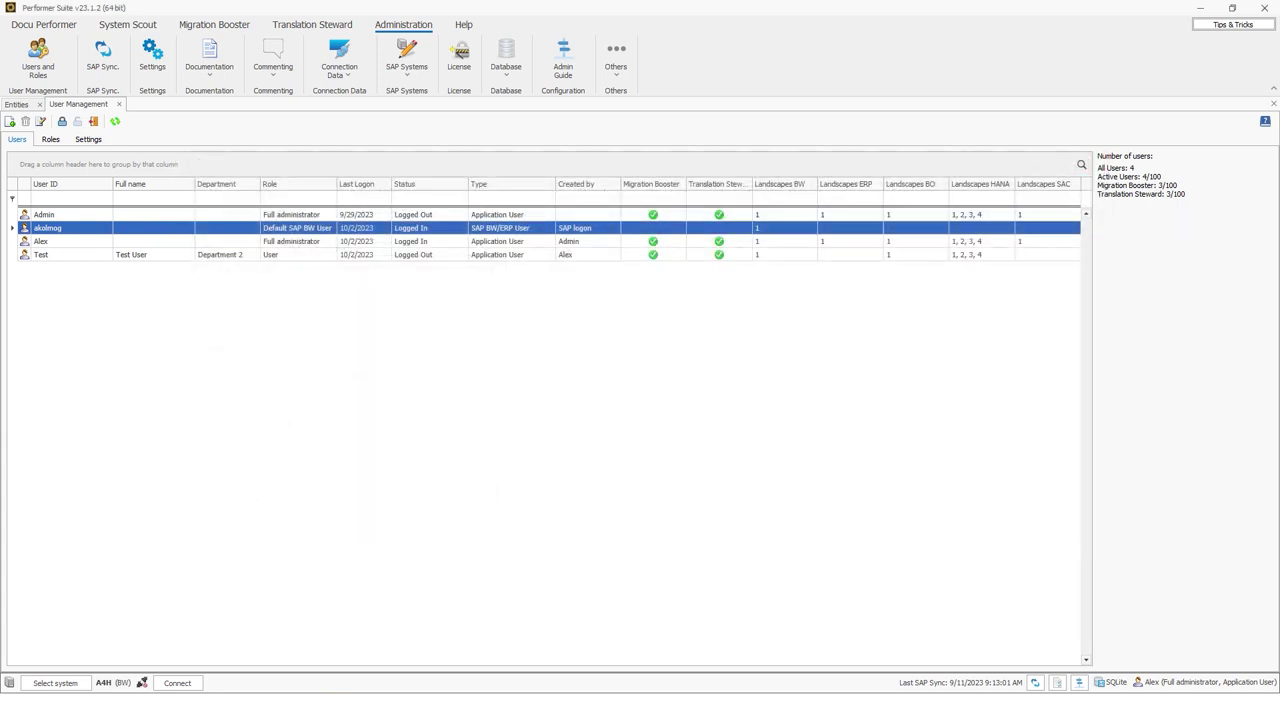